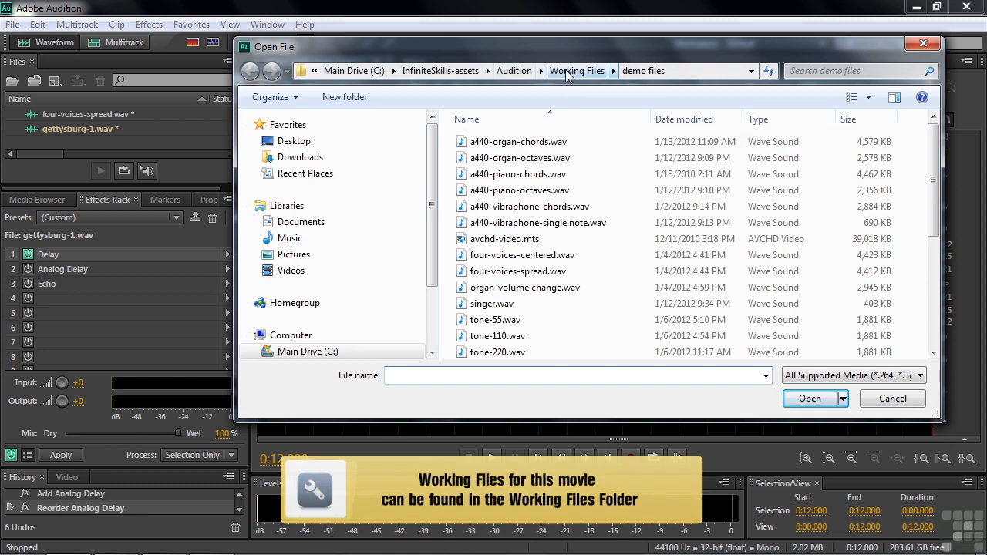
Browse the narrations folder in Working Files and close the file dialog without opening anything
double_click(484, 145)
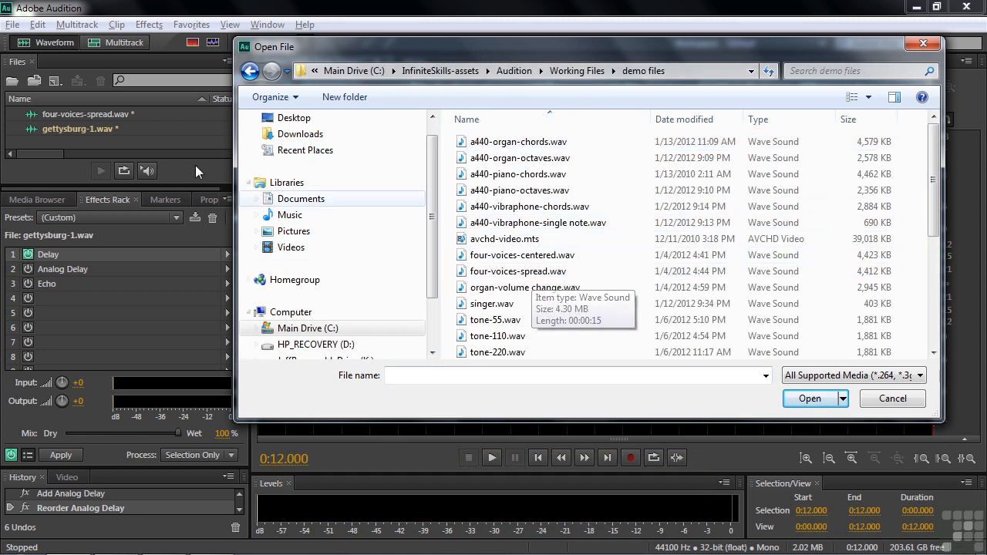
left_click(575, 71)
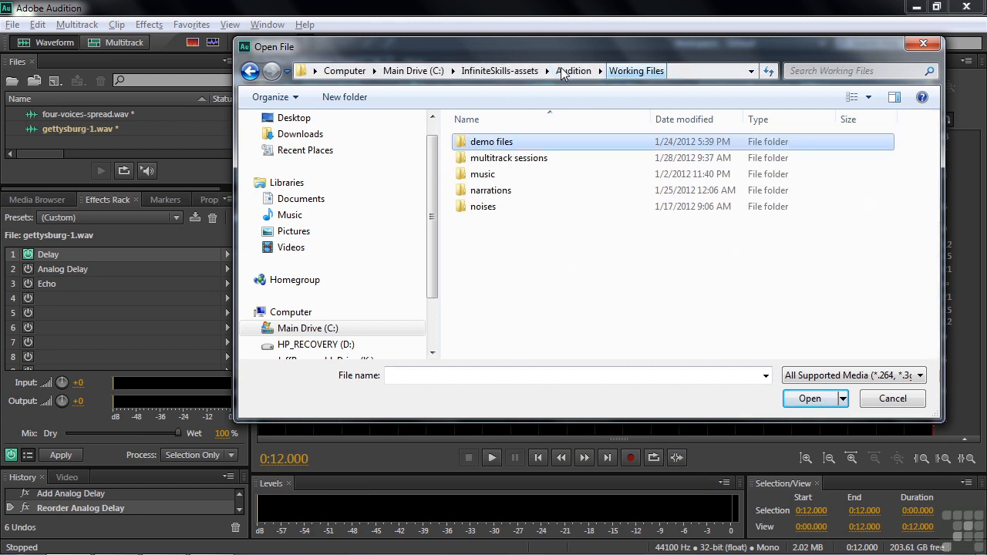
double_click(486, 191)
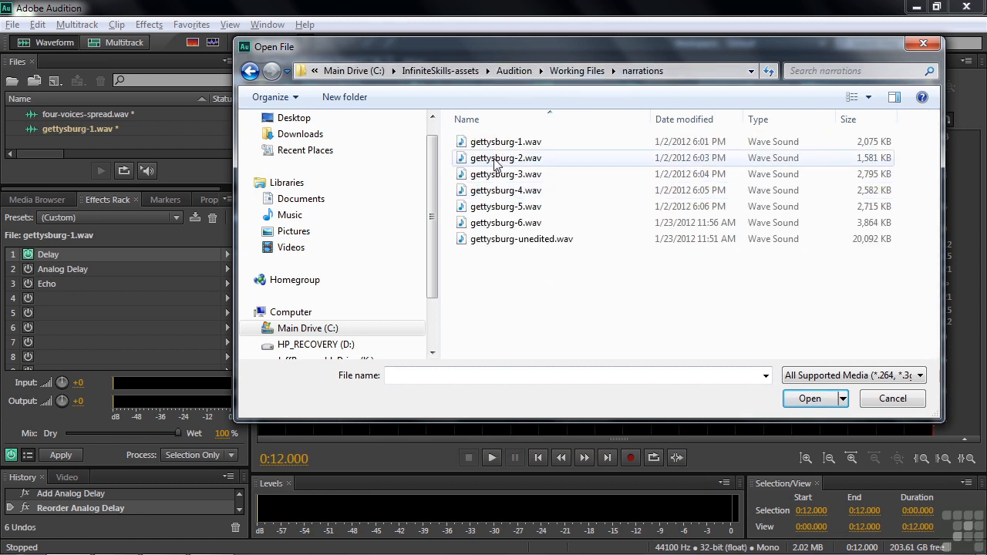
left_click(879, 401)
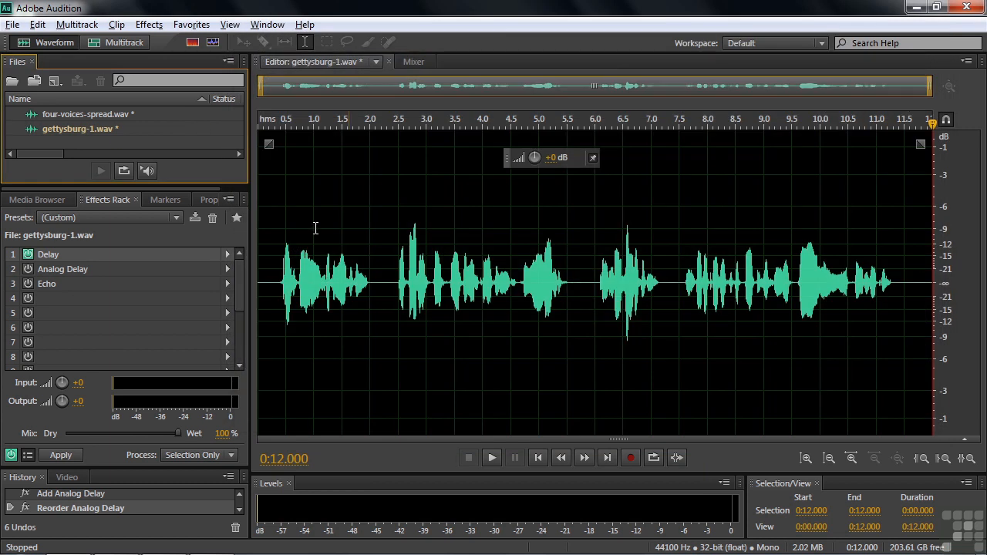
View the list of available Delay and Echo effects
left_click(149, 24)
mouse_move(187, 230)
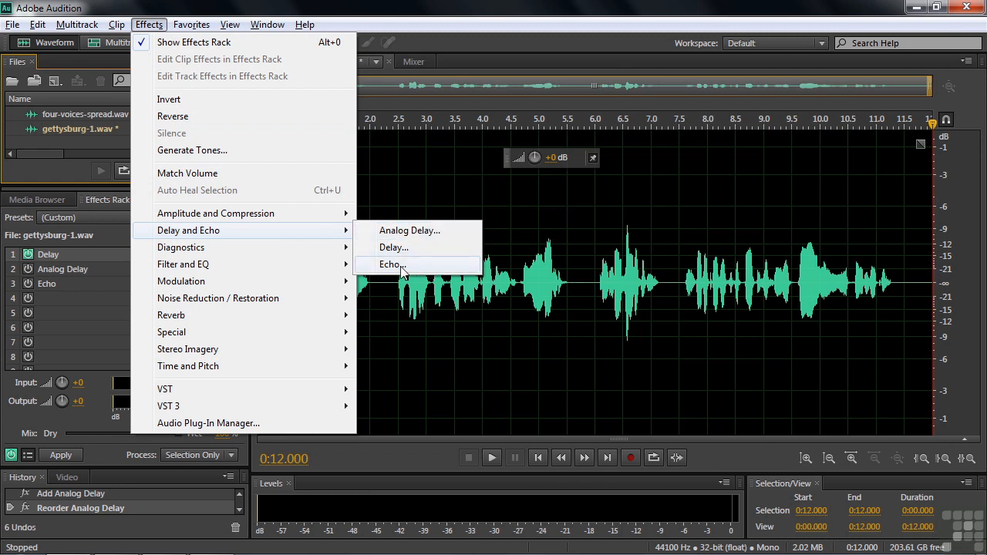
left_click(410, 25)
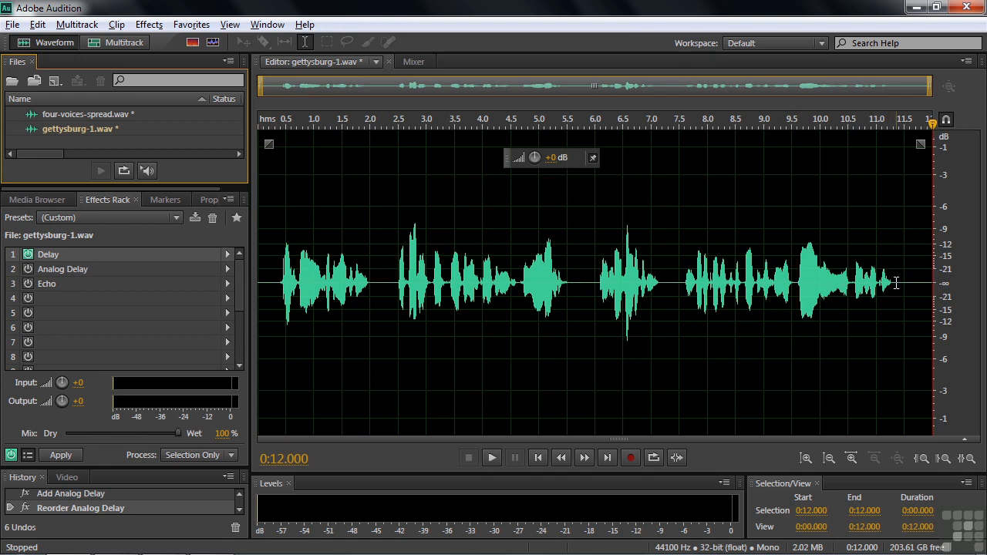
Open the Delay effect in rack slot 1, load the (Default) preset and lower its mix to about 30%
double_click(61, 256)
left_click_drag(499, 176, 705, 159)
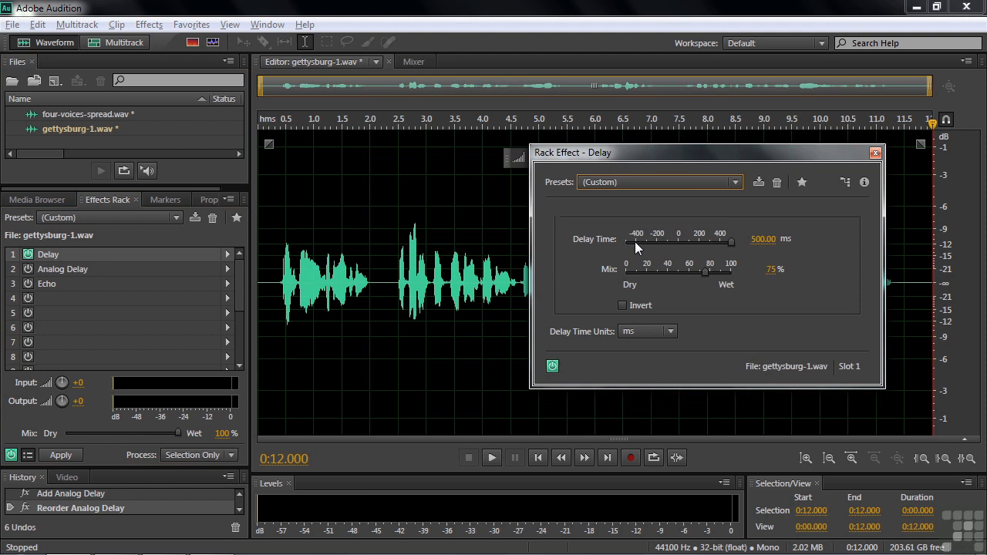
left_click(737, 185)
left_click(670, 200)
left_click_drag(705, 268, 657, 282)
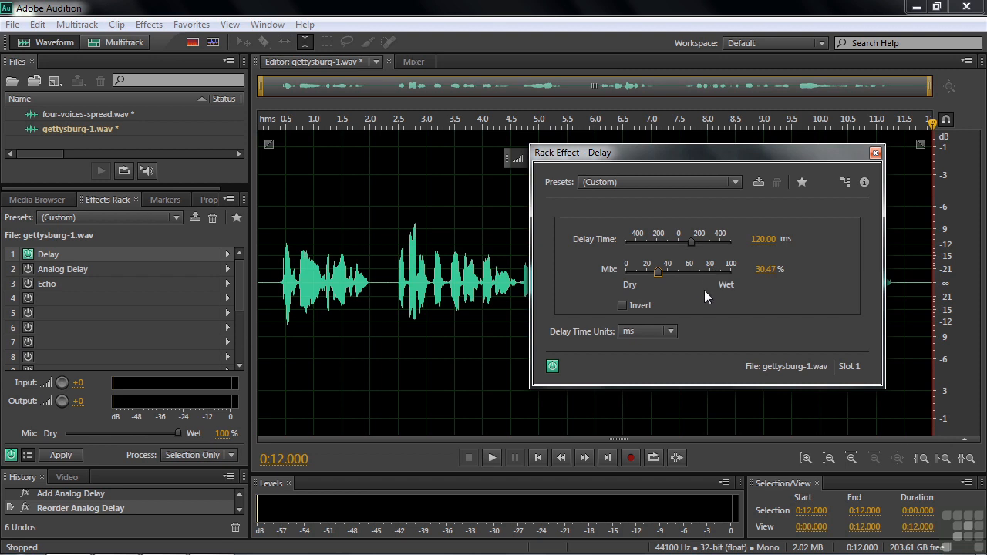
Play gettysburg-1.wav from about 0.3 s to audition the delay, and stop playback
left_click(276, 301)
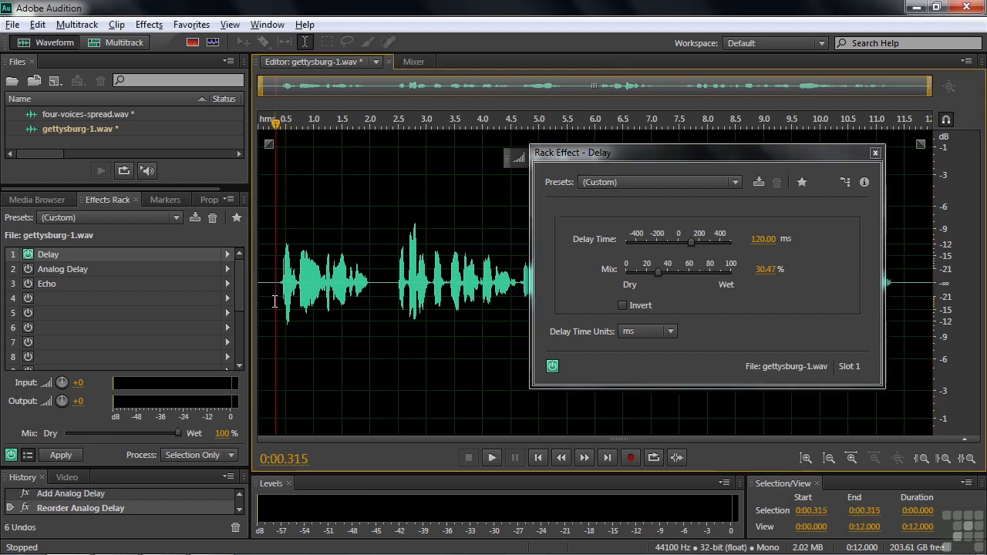
key("space")
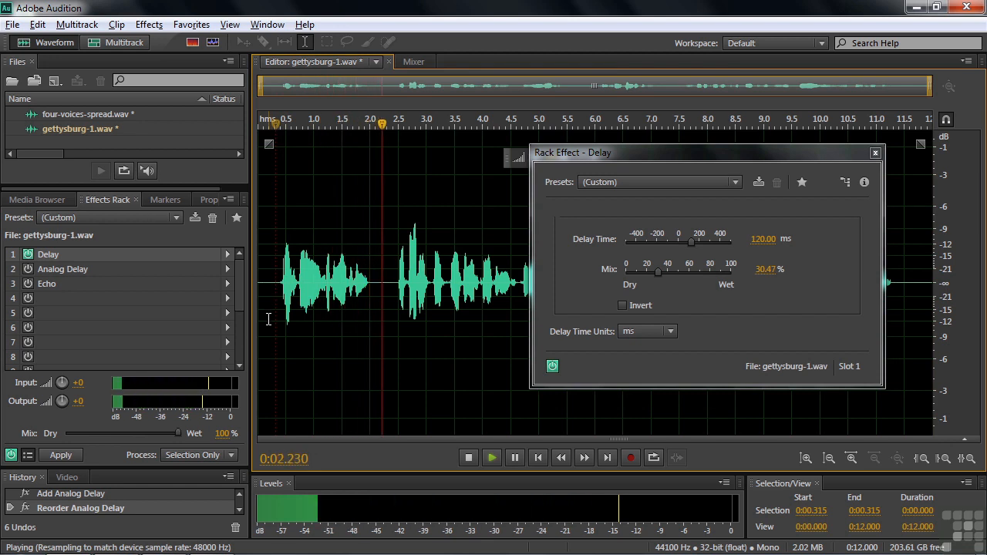
key("space")
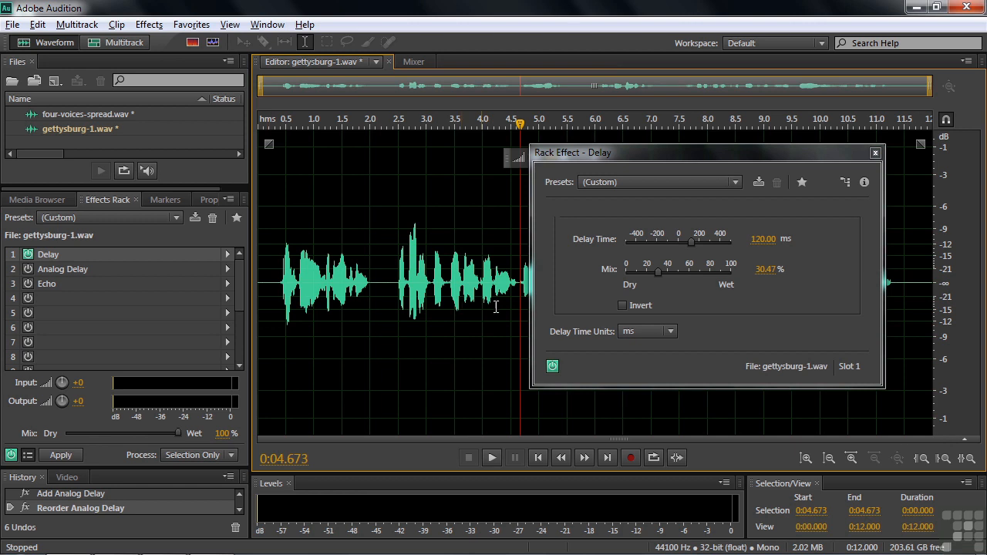
Raise the delay time to 500 ms and audition the narration from about 0.36 s
left_click_drag(692, 241, 741, 256)
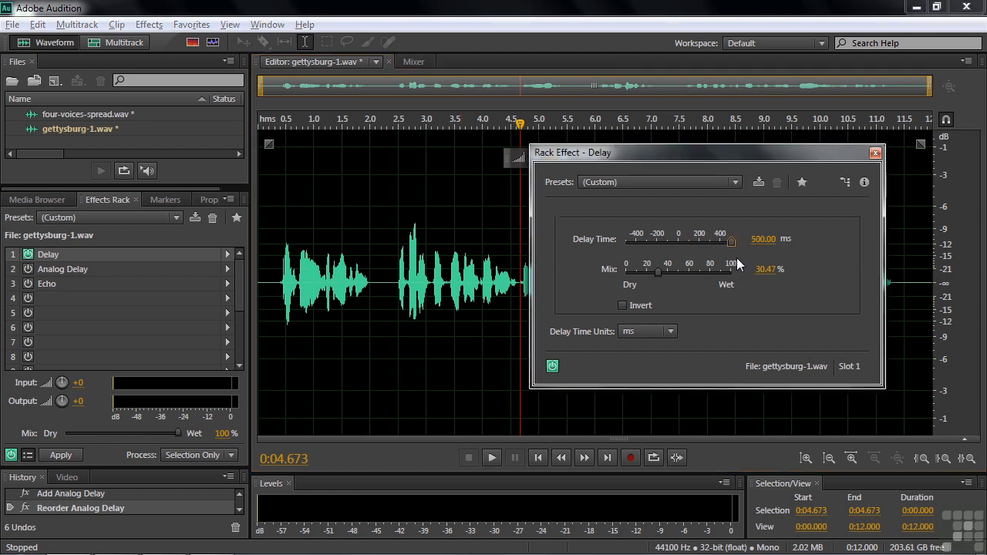
left_click(278, 273)
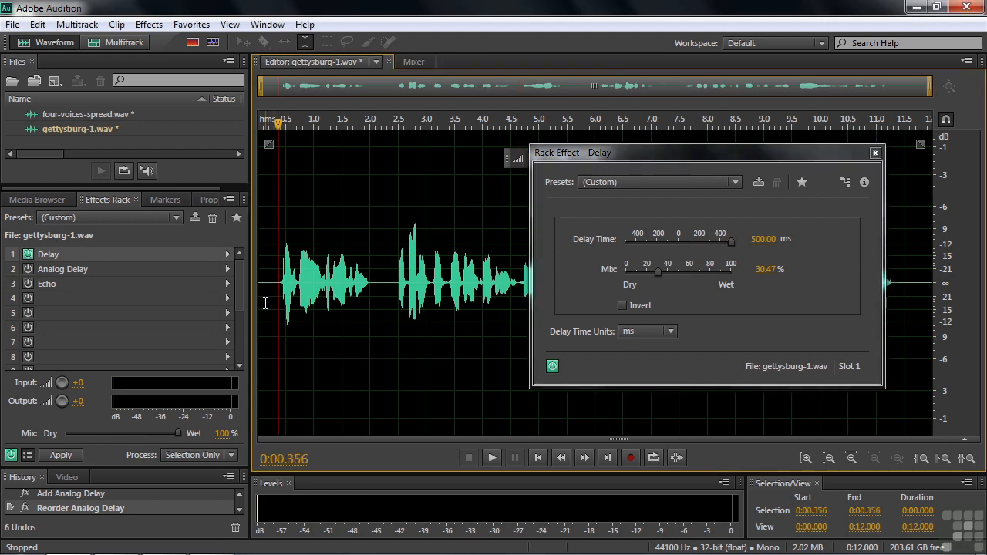
key("space")
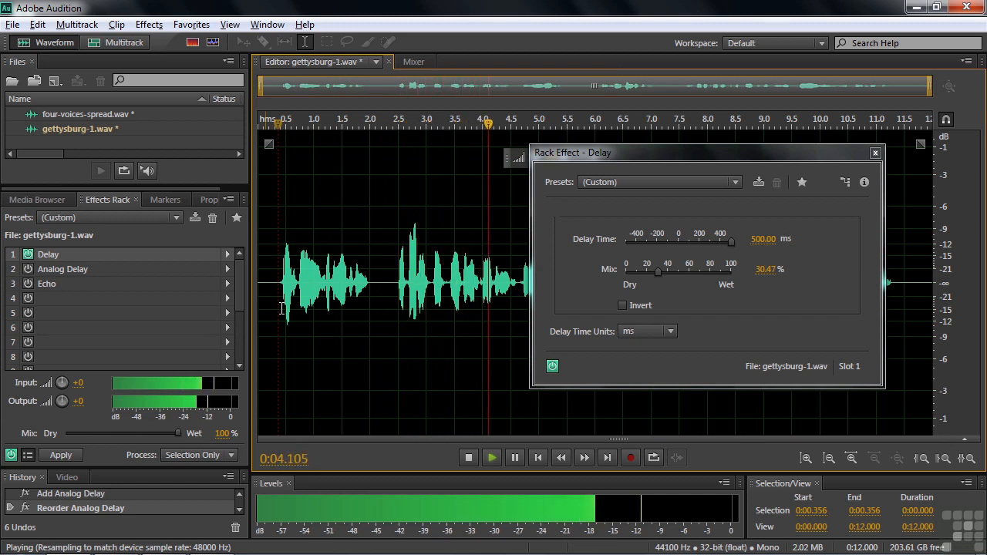
key("space")
Set the delay mix to 100% wet and audition the narration's second phrase
left_click_drag(658, 271, 731, 271)
left_click(398, 277)
key("space")
key("space")
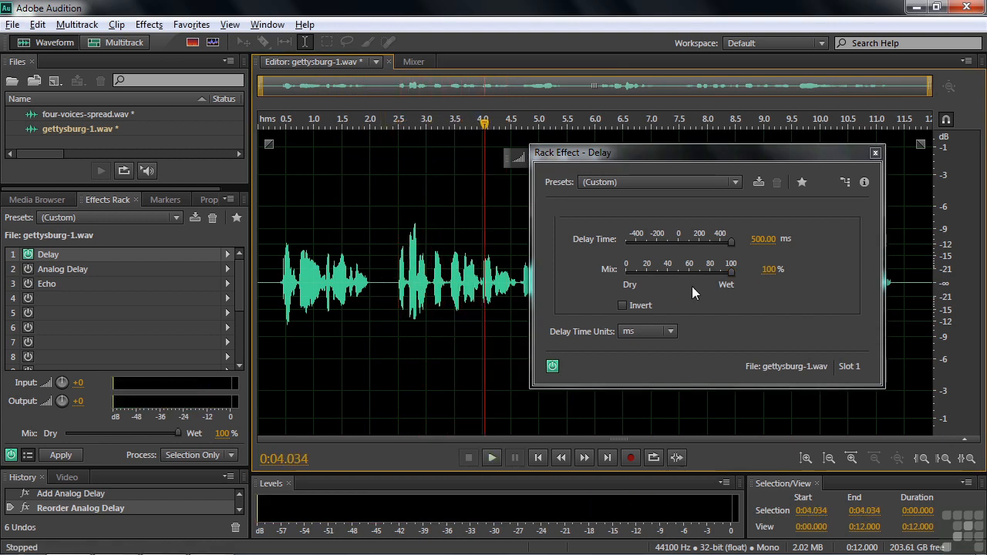
Reduce the delay mix to about 51% and audition the narration's second phrase
left_click_drag(727, 272, 679, 274)
key("space")
key("space")
left_click(399, 274)
key("space")
key("space")
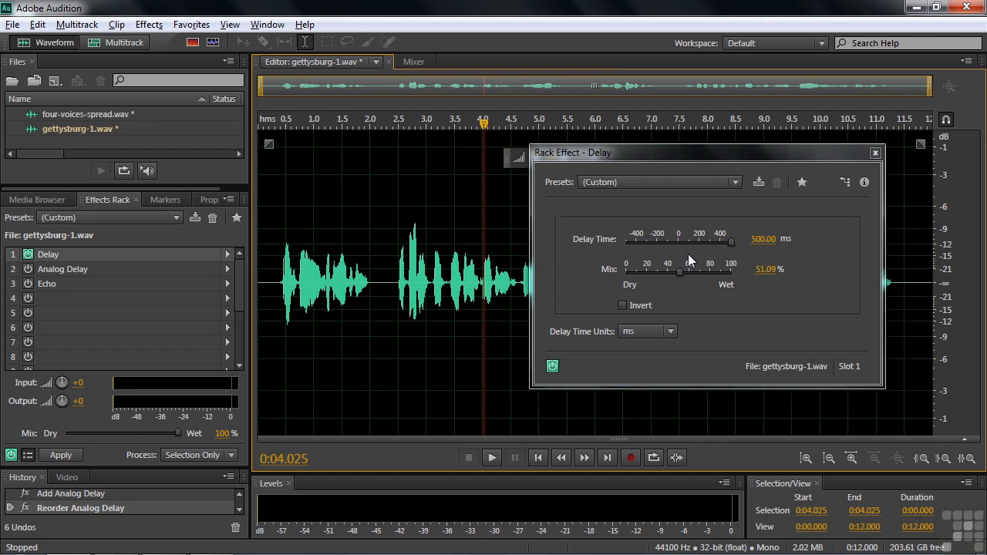
Look through the Delay presets without choosing one and shorten the delay time to about 128 ms
left_click(736, 183)
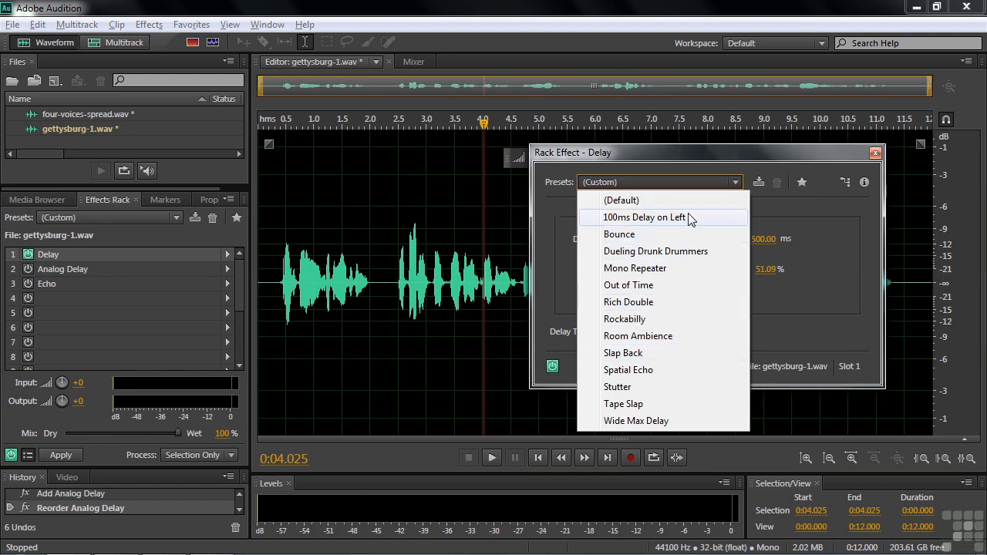
left_click(819, 311)
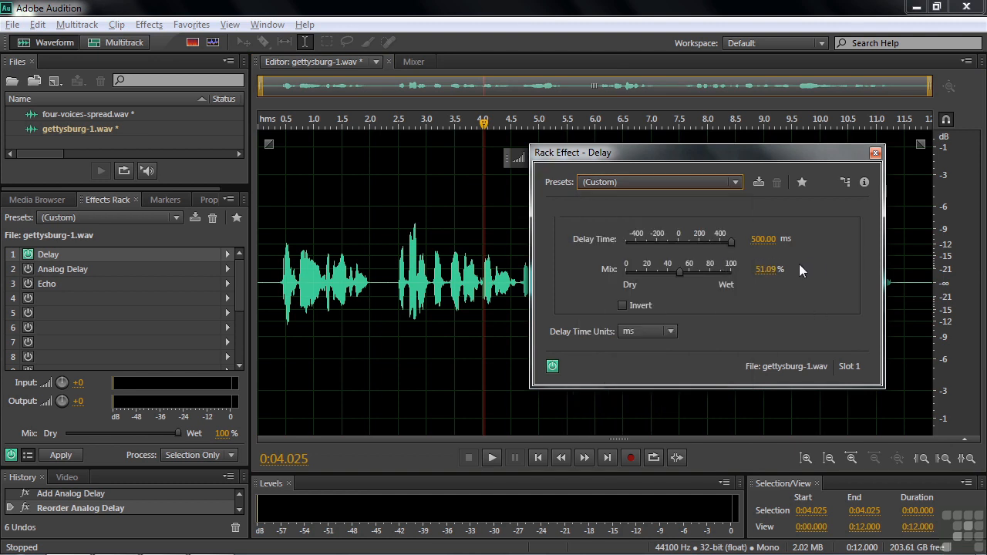
left_click_drag(729, 242, 692, 248)
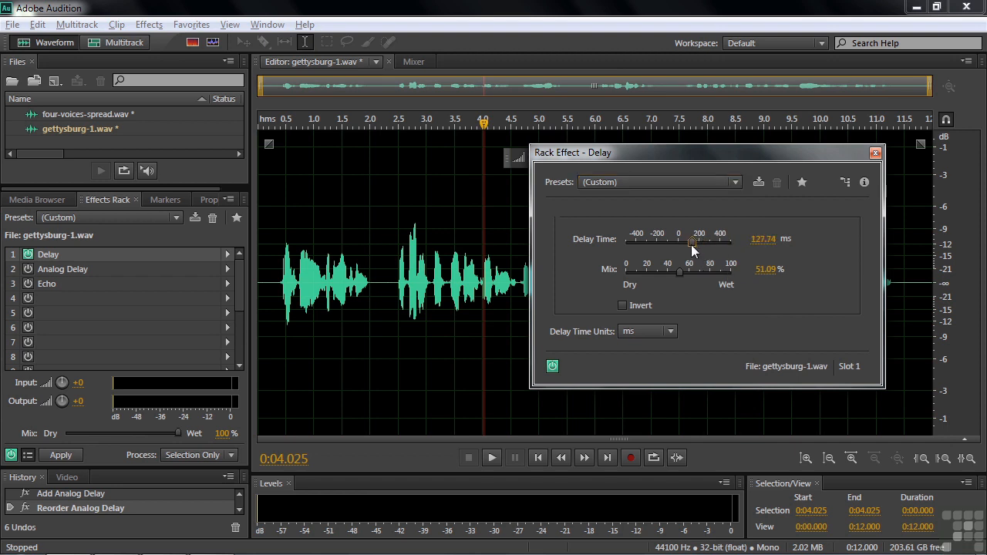
left_click(738, 184)
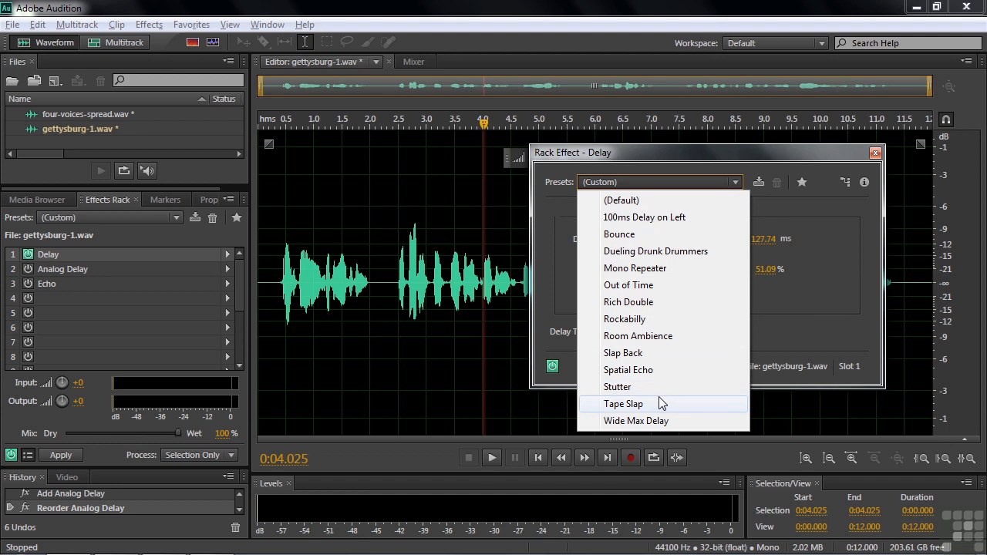
left_click(833, 209)
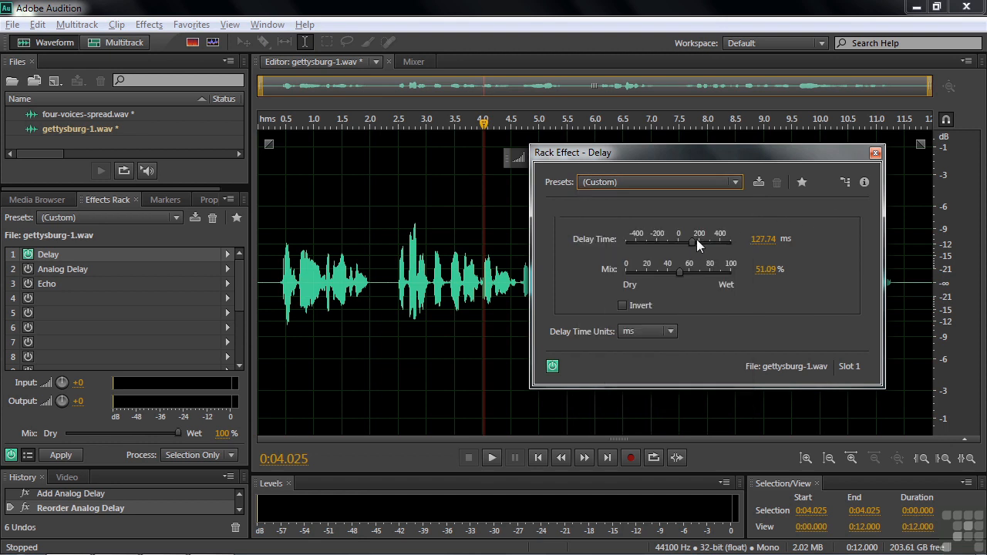
Raise the delay time to about 245 ms, audition the narration from about 2.3 s and close the effect
left_click_drag(691, 242, 699, 243)
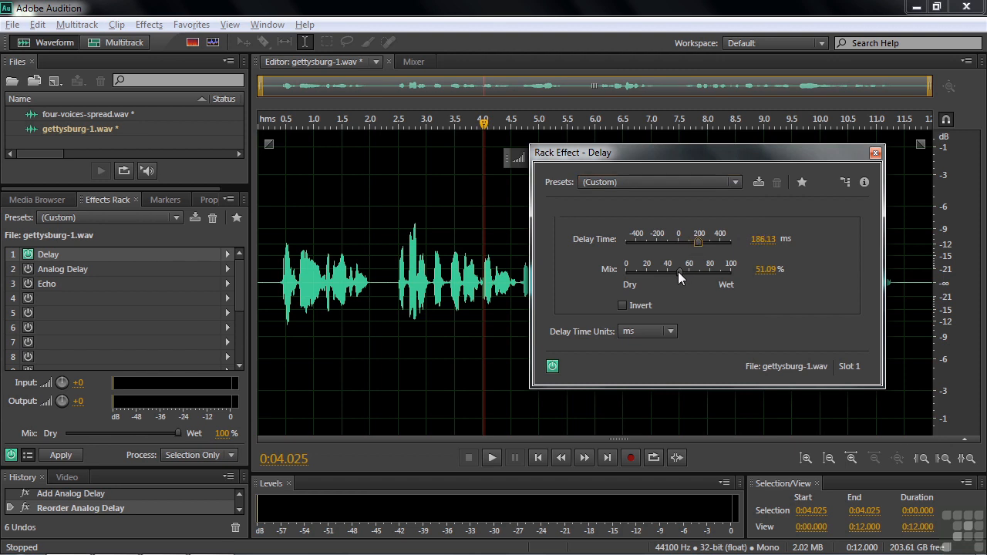
left_click_drag(697, 243, 702, 242)
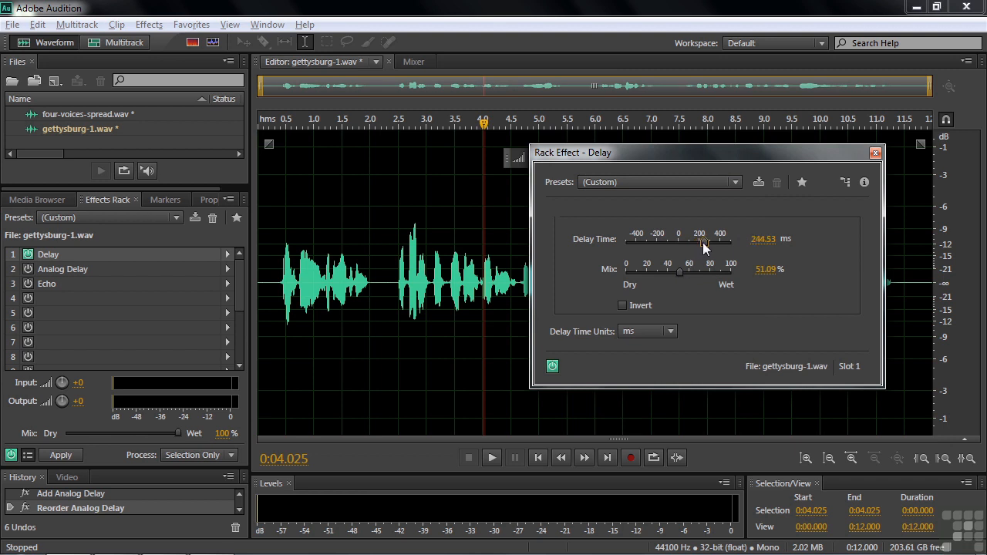
left_click(389, 282)
key("space")
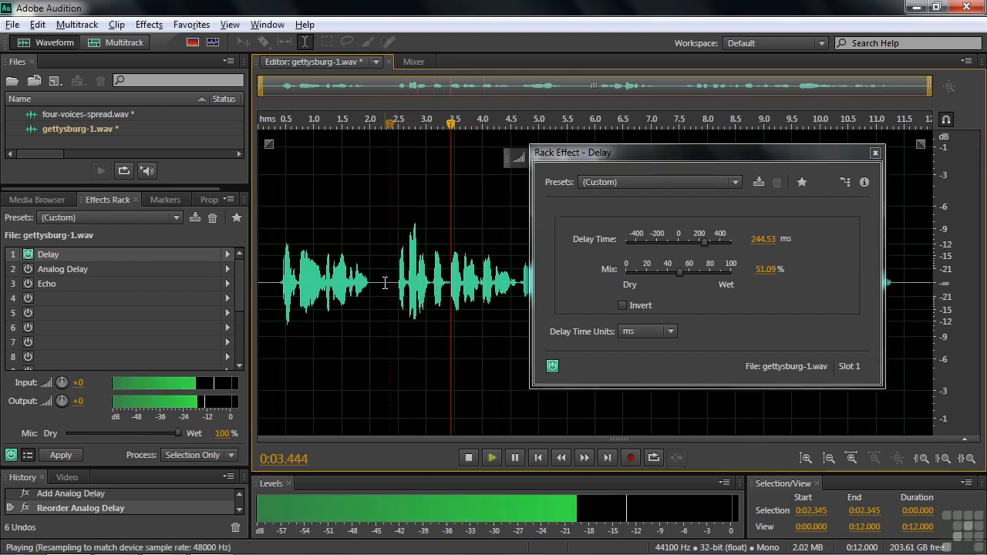
key("space")
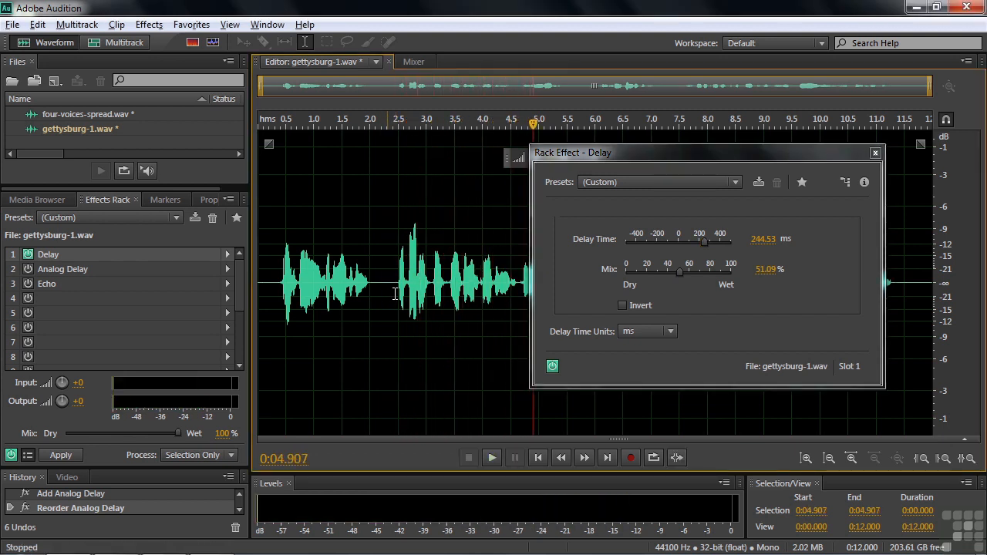
left_click(876, 152)
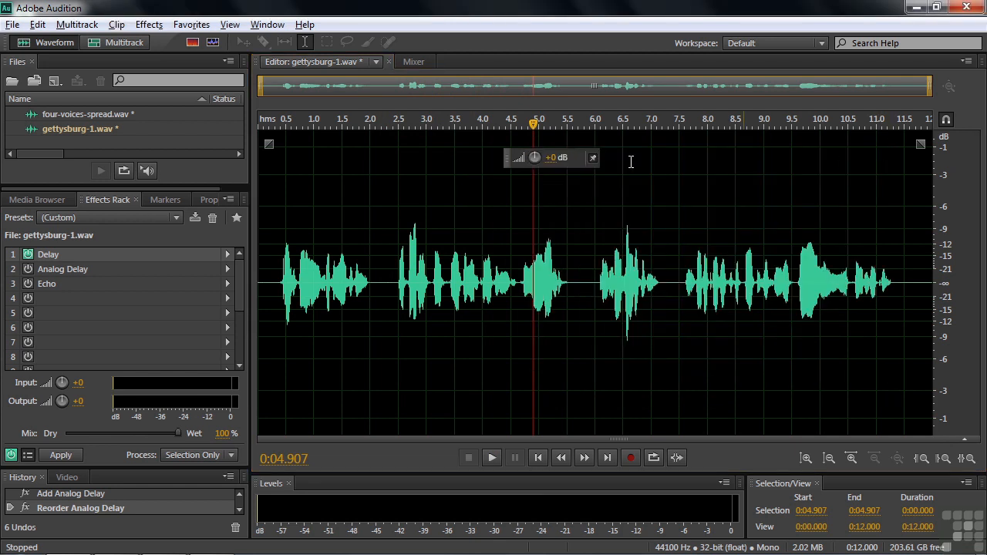
Open four-voices-spread.wav with its rack Delay effect and audition the file's first phrase
double_click(56, 117)
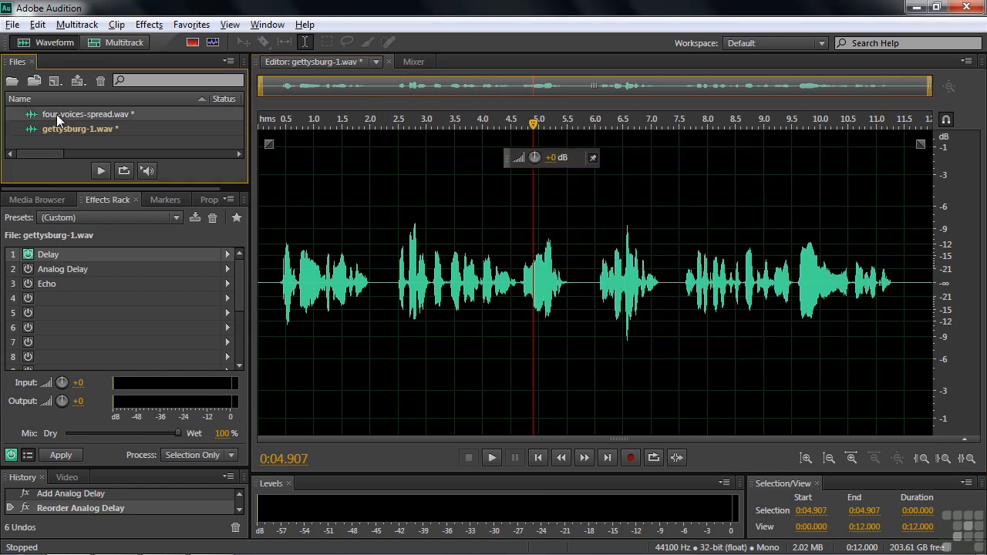
double_click(64, 253)
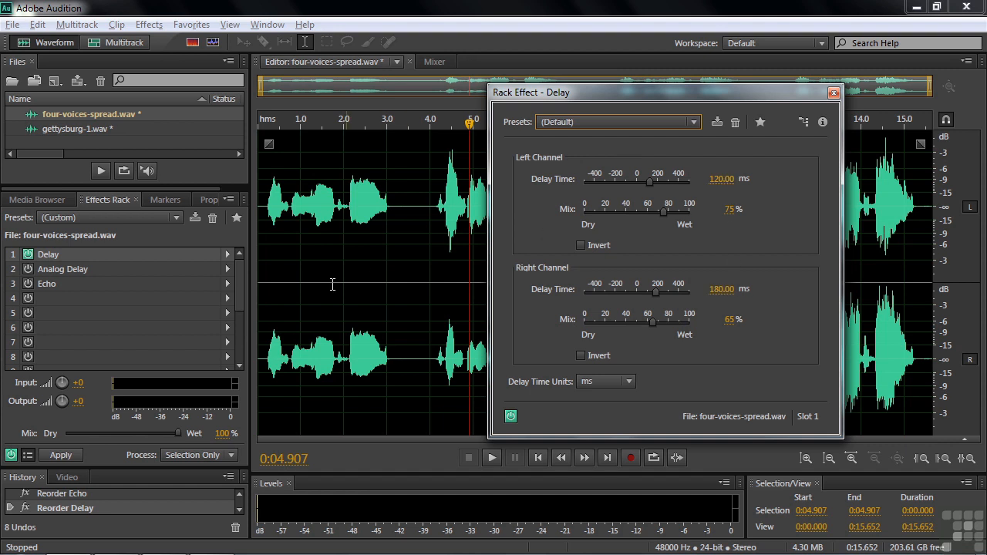
left_click(265, 276)
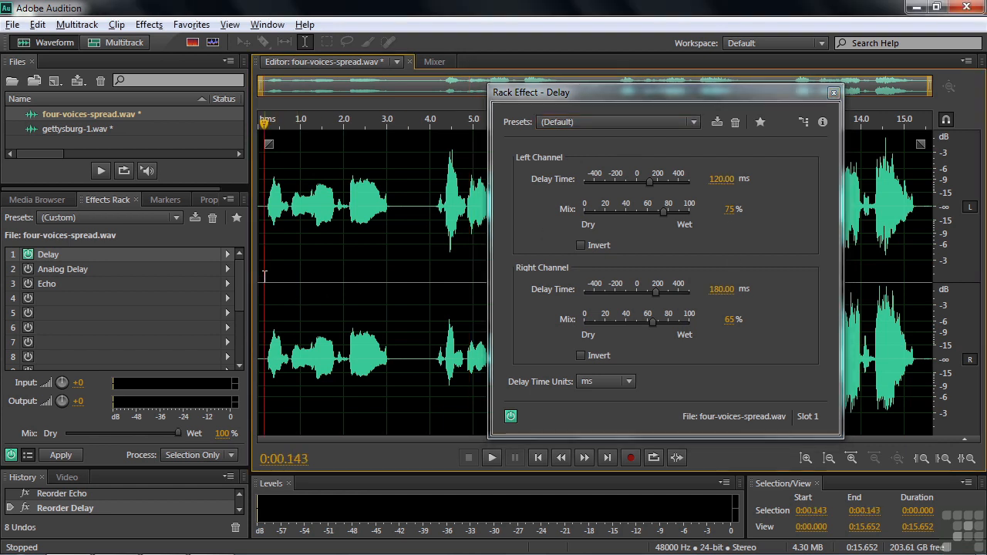
key("space")
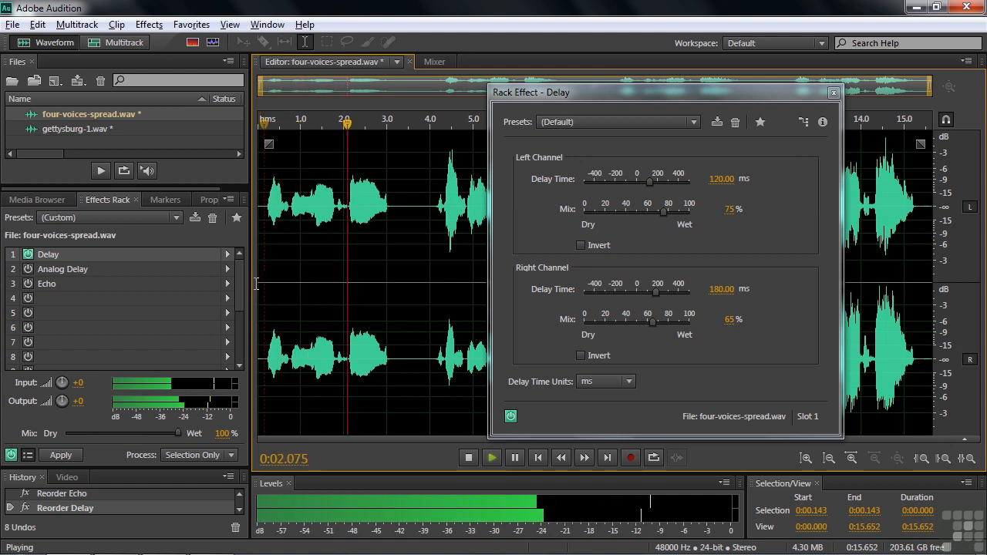
key("space")
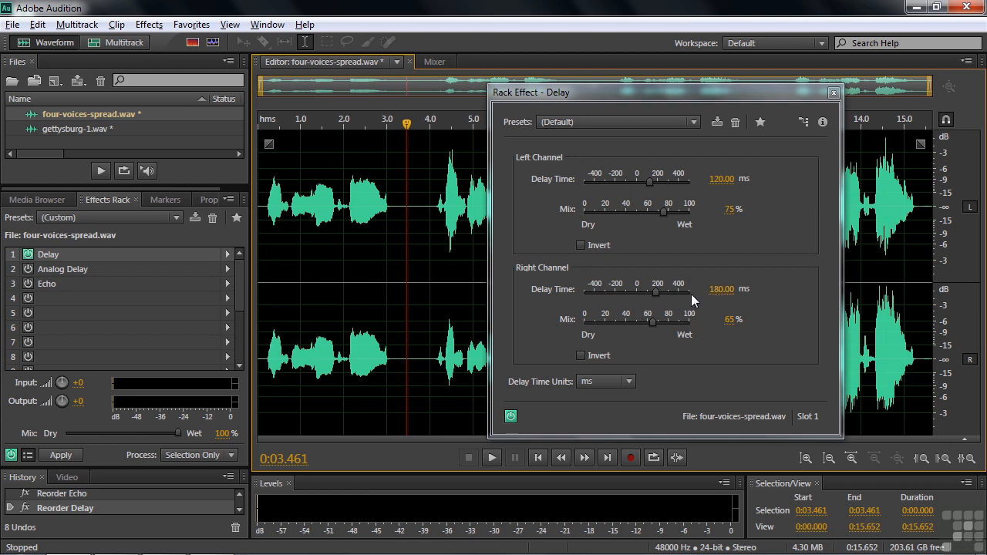
Apply the Slap Back preset to the stereo Delay effect and play the file from about 14.2 s
left_click(694, 123)
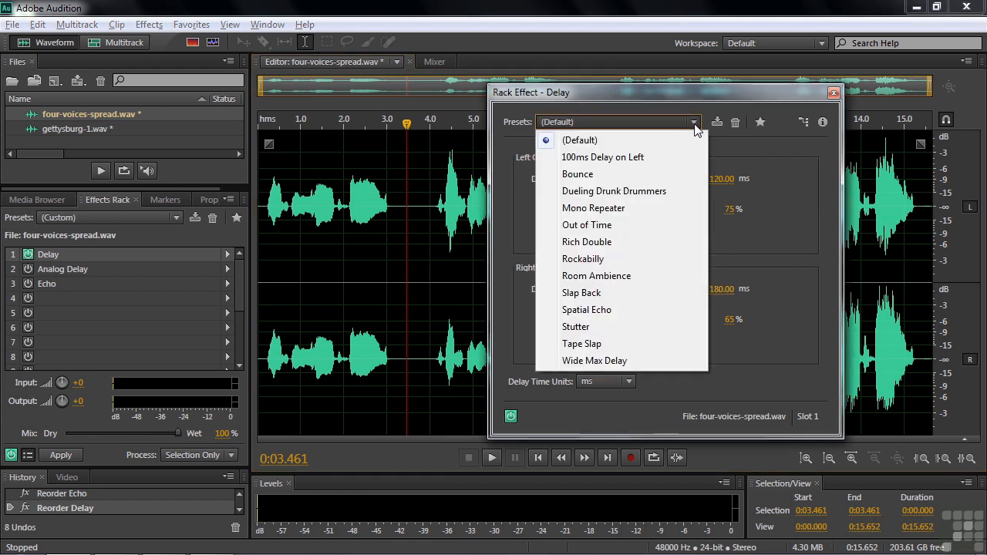
left_click(603, 300)
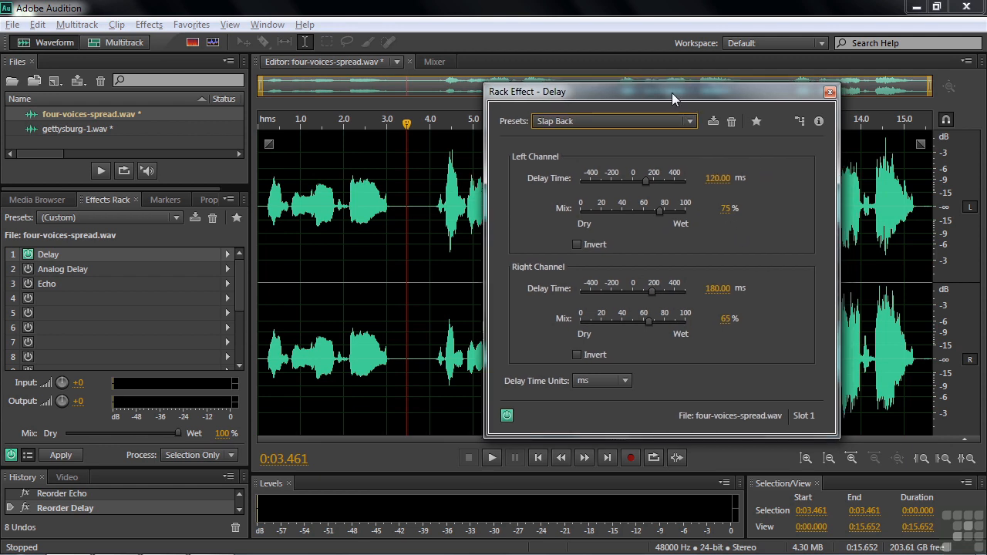
left_click(870, 284)
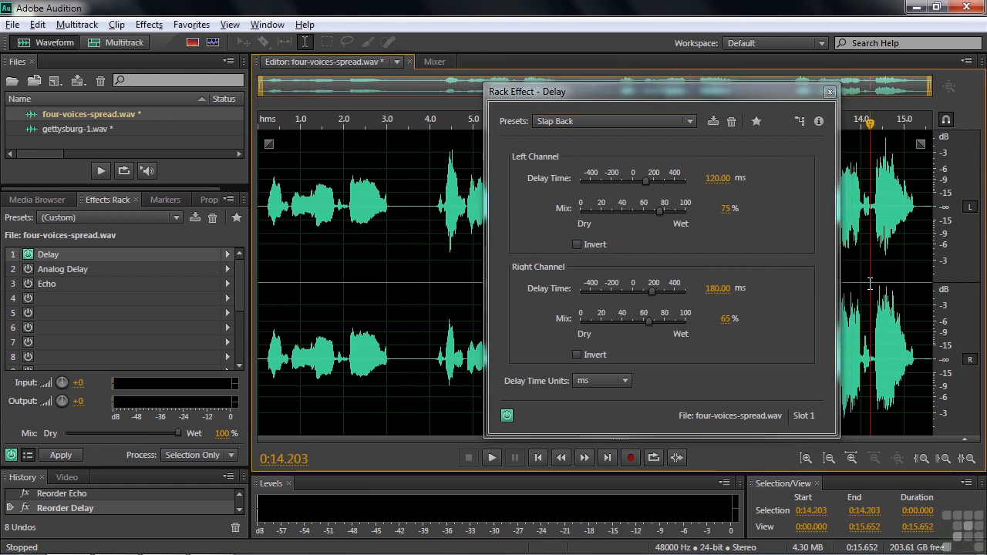
key("space")
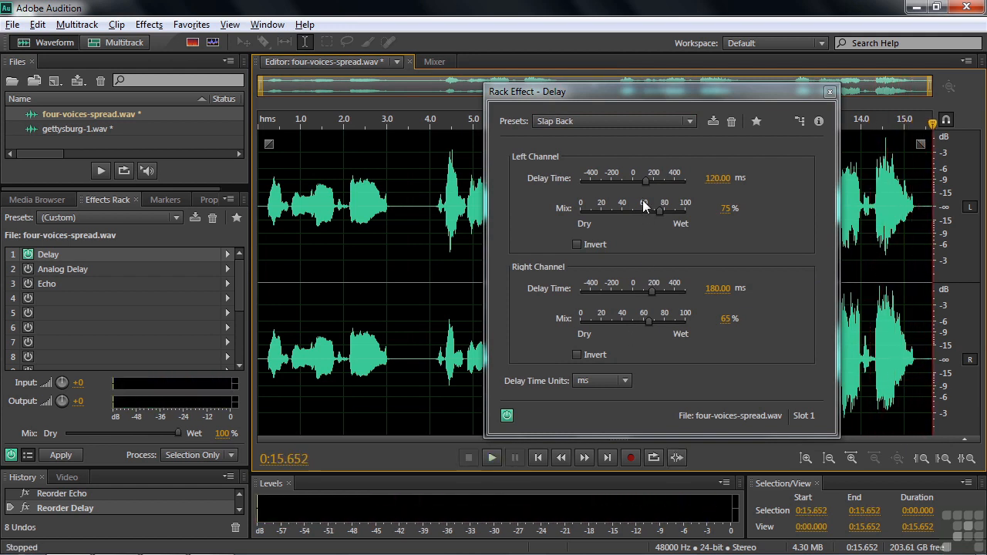
Set both channels' delay times to 500 ms, audition the last phrase from about 14.2 s and close the Delay effect
left_click_drag(646, 182, 689, 194)
left_click_drag(654, 297, 685, 301)
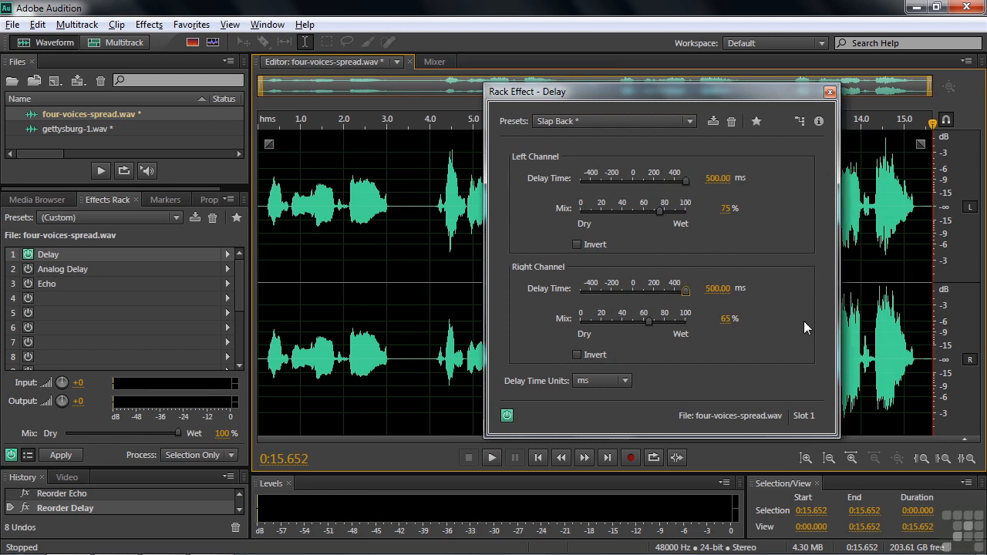
left_click(870, 319)
key("space")
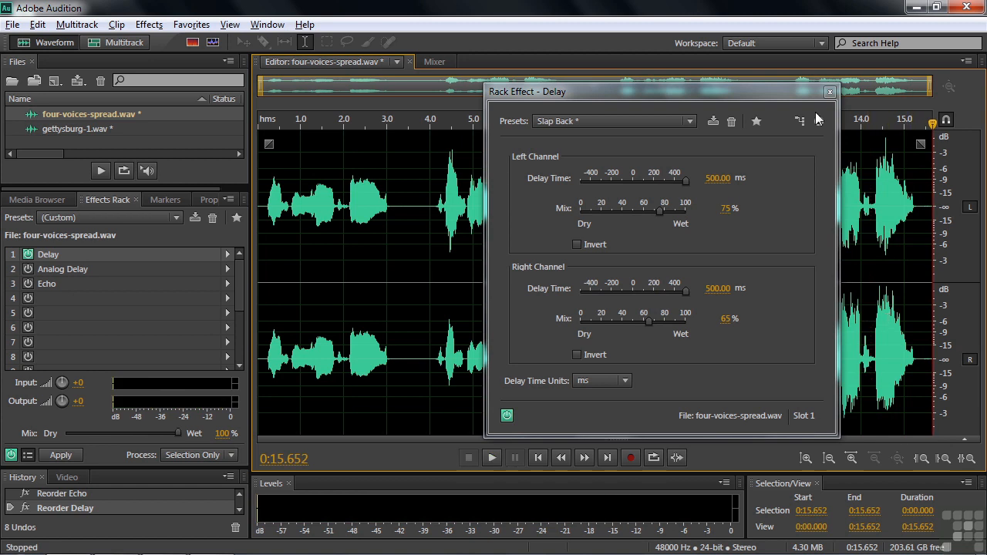
left_click(829, 93)
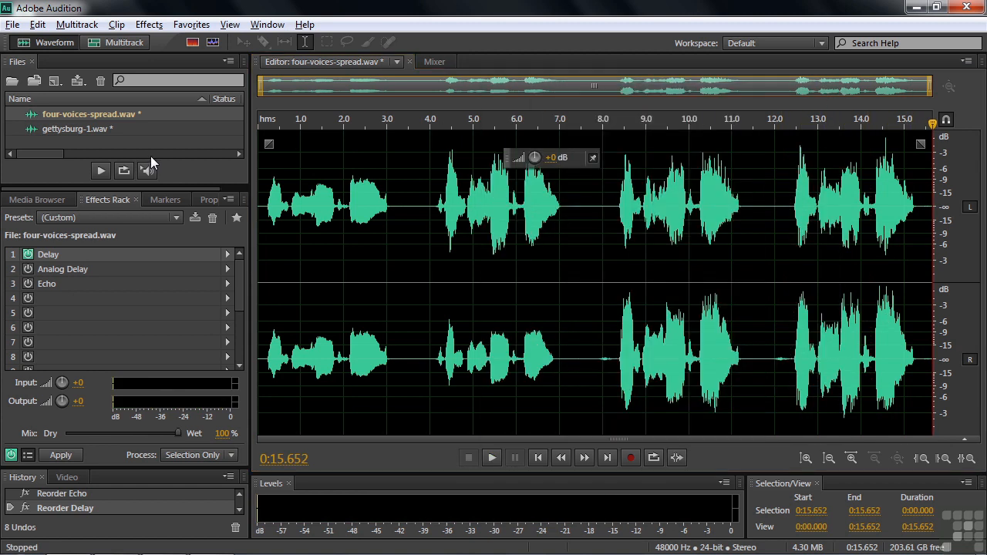
Open gettysburg-1.wav, enable Analog Delay instead of Delay in its effects rack and open the Analog Delay settings
double_click(53, 129)
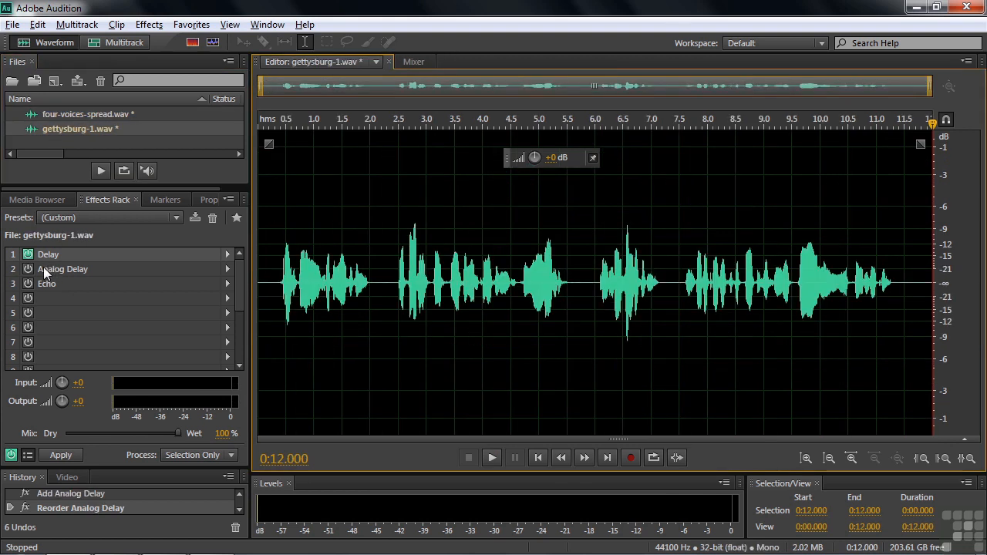
left_click(47, 266)
left_click(28, 269)
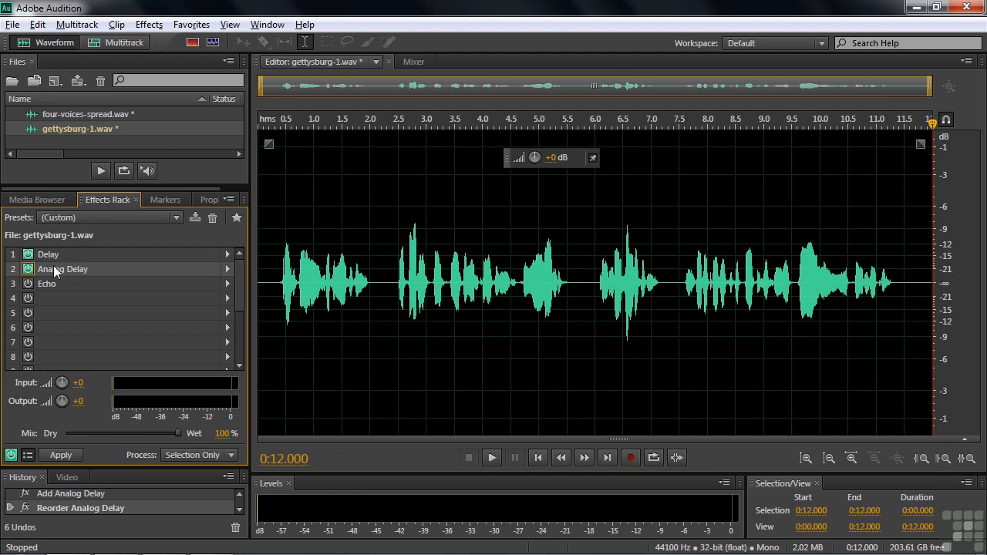
left_click(28, 254)
double_click(56, 270)
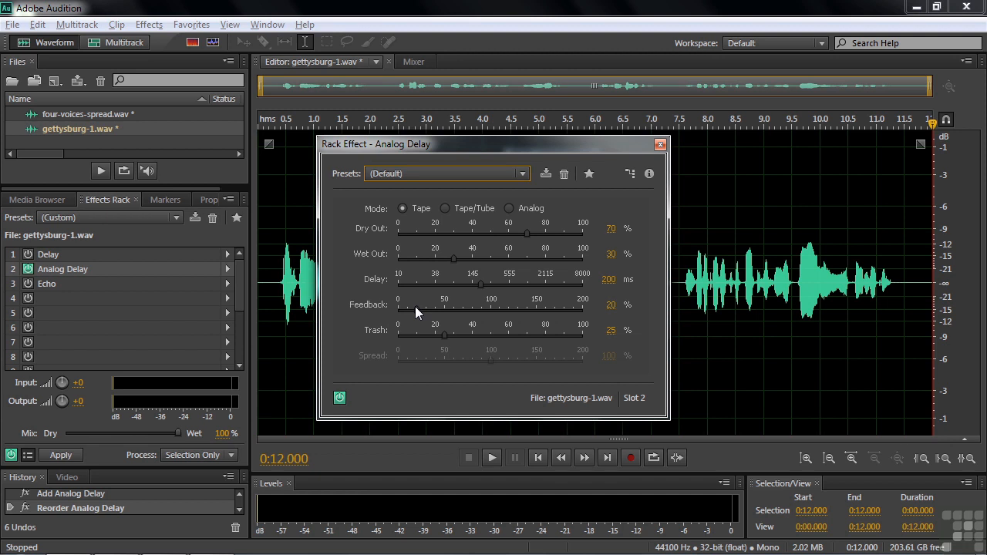
Try Analog Delay feedback at 100%, settle on about 29% and audition the opening of the narration
left_click_drag(415, 308, 490, 312)
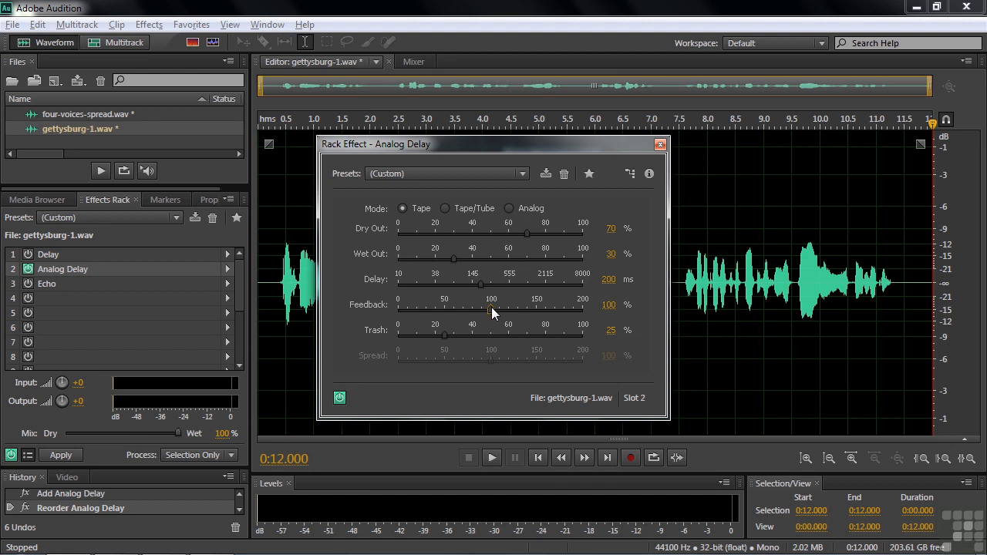
left_click_drag(492, 309, 427, 323)
left_click(276, 273)
key("space")
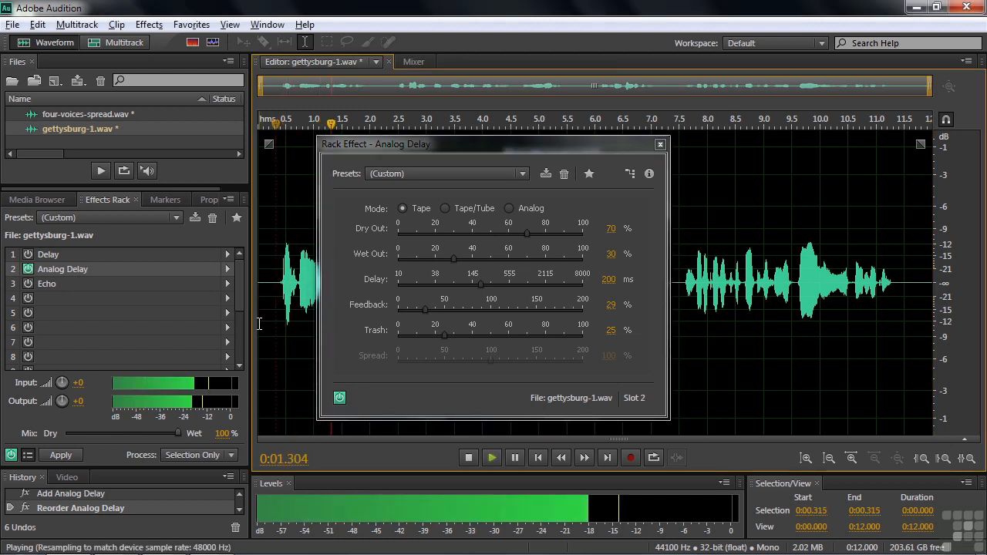
key("space")
left_click(851, 283)
key("space")
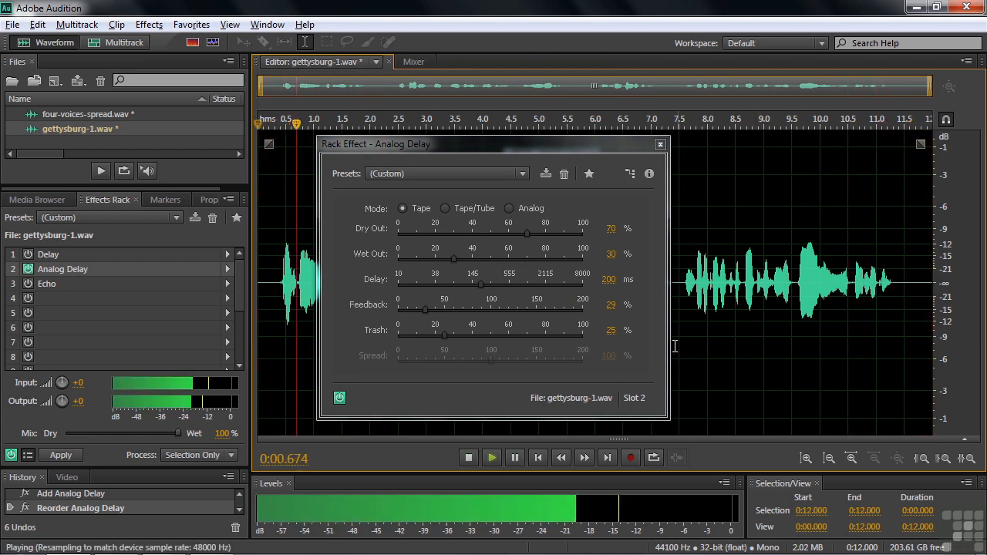
key("space")
Raise the Analog Delay feedback to about 54% and audition the end of the narration from about 10.5 s
left_click_drag(425, 310, 449, 316)
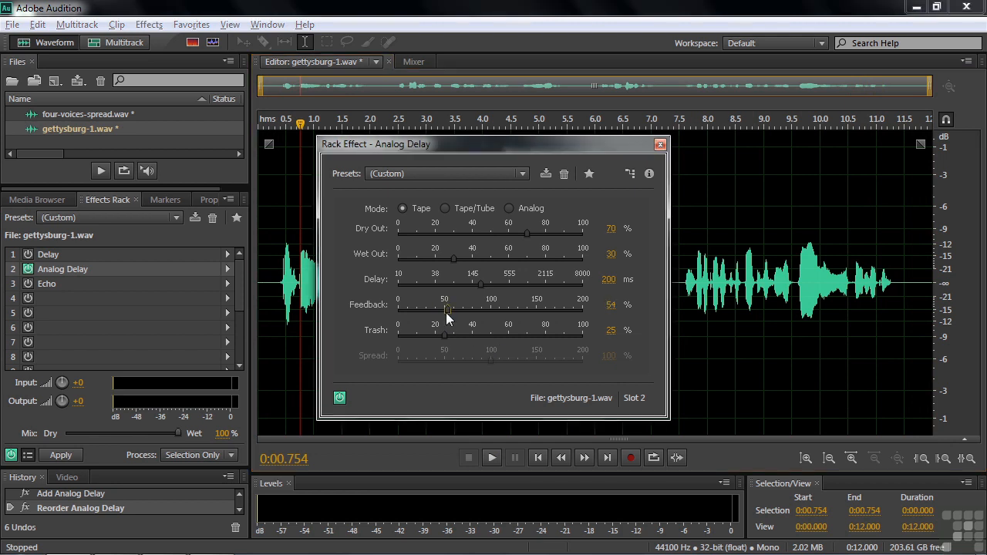
left_click(852, 291)
key("space")
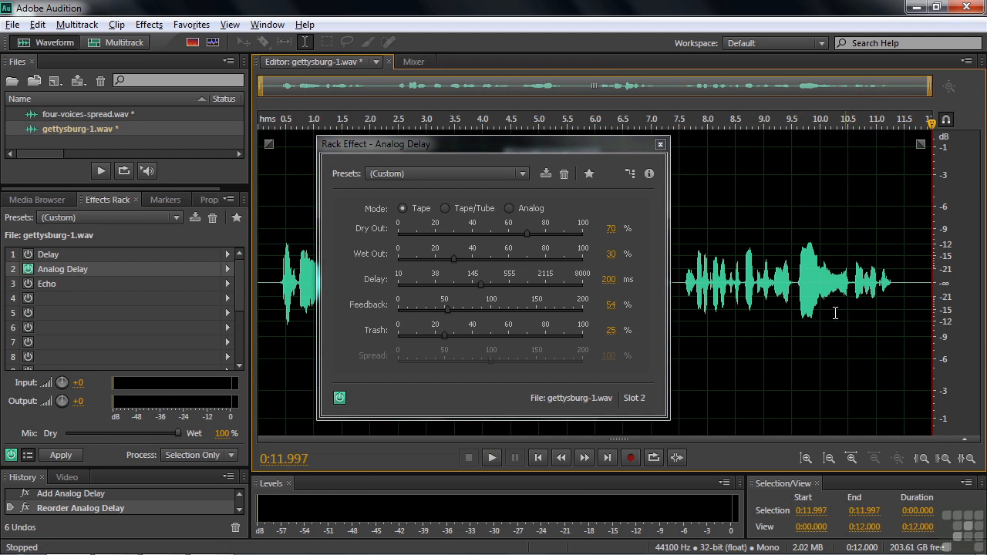
left_click(852, 280)
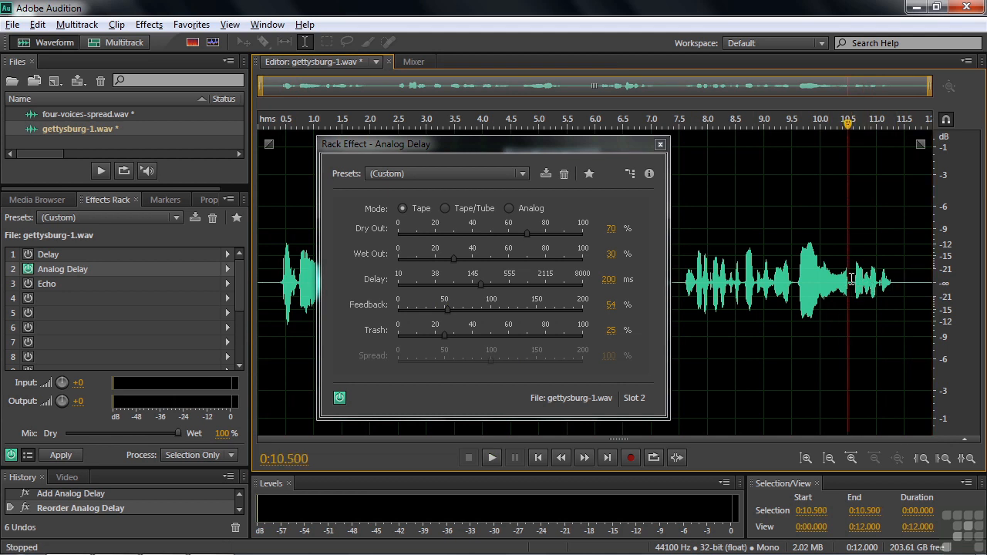
key("space")
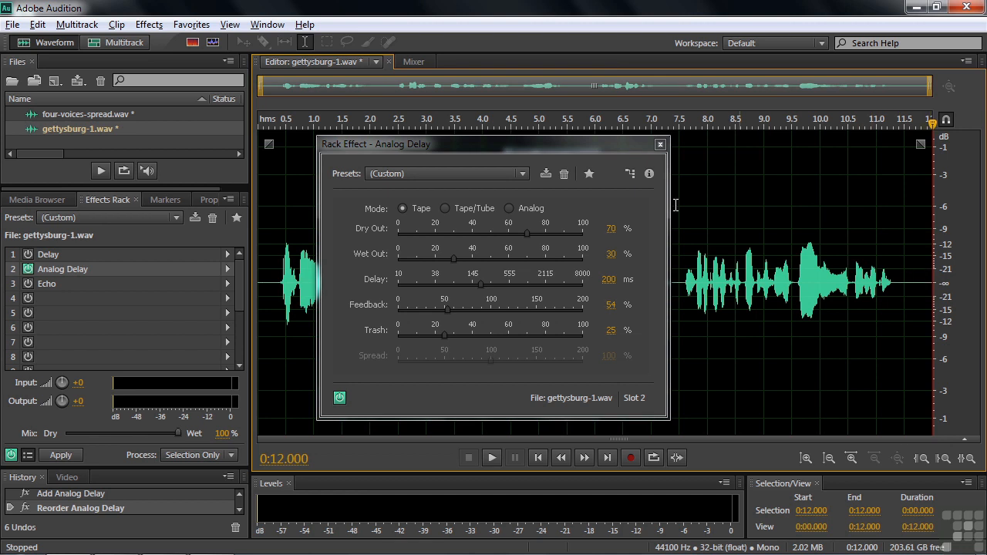
Insert 5 seconds of silence at the end of the narration and place the playhead just before it at about 11.7 s
left_click(38, 26)
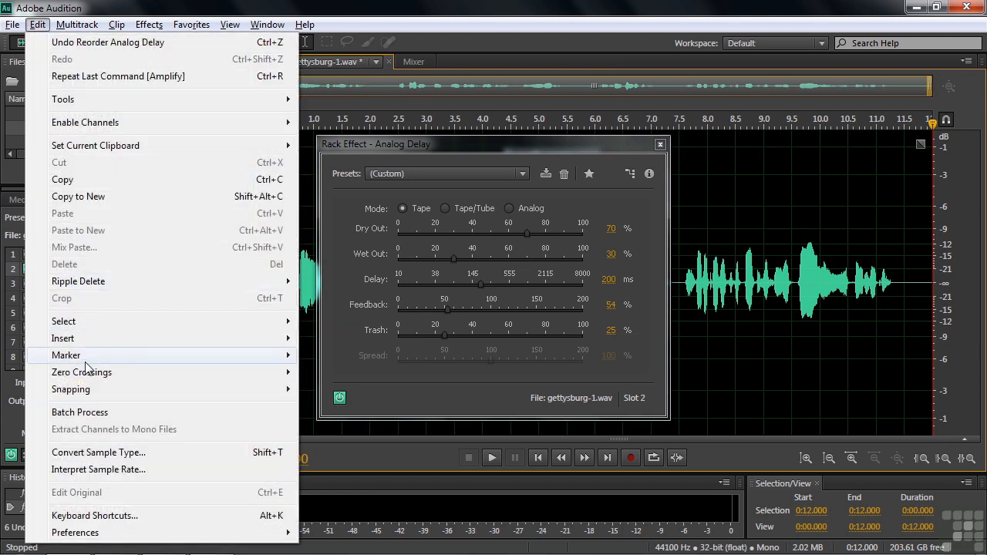
mouse_move(73, 340)
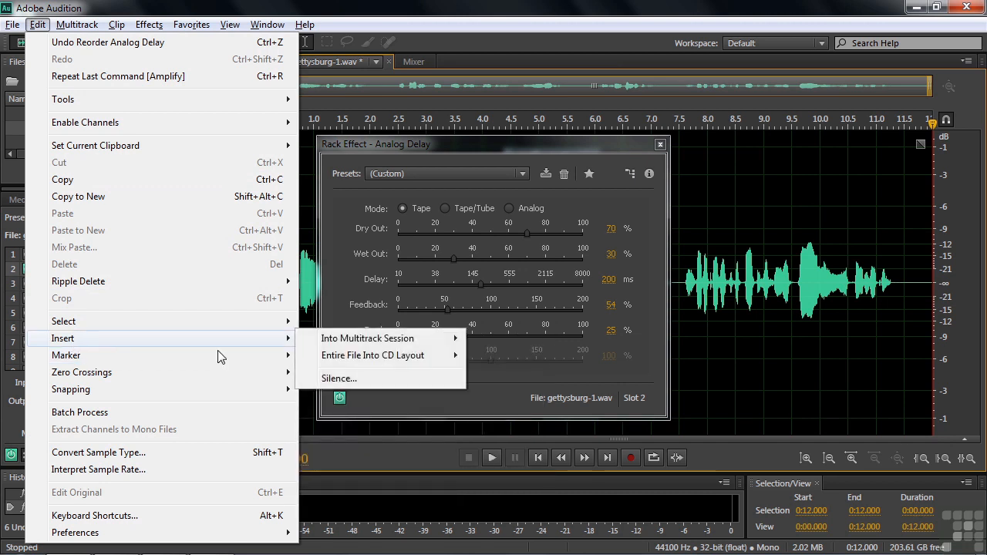
left_click(340, 379)
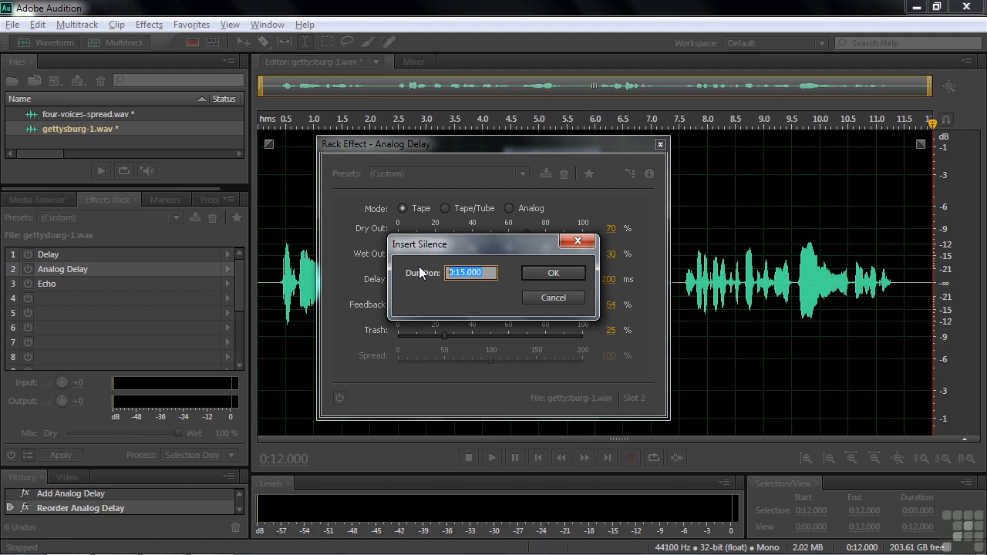
type("5.")
key("Return")
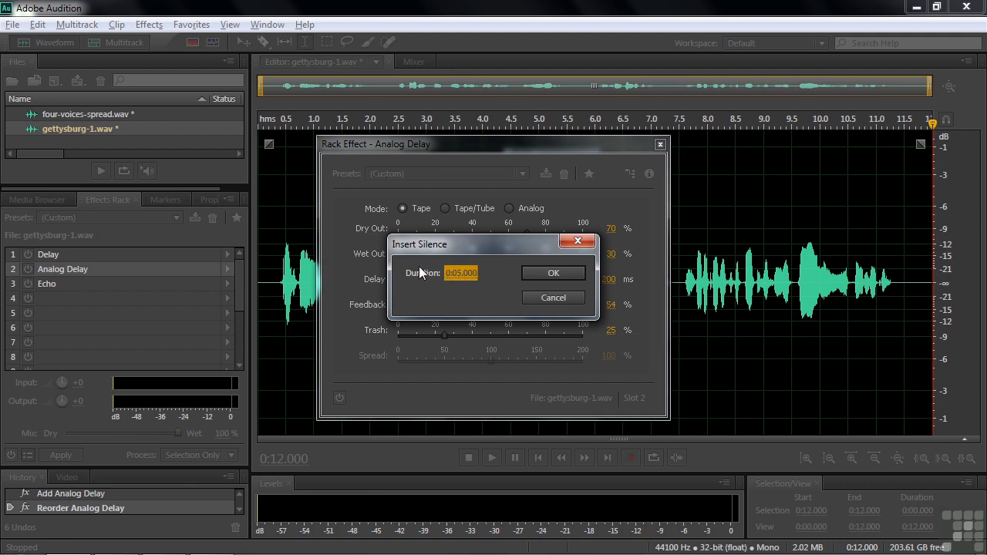
left_click(576, 273)
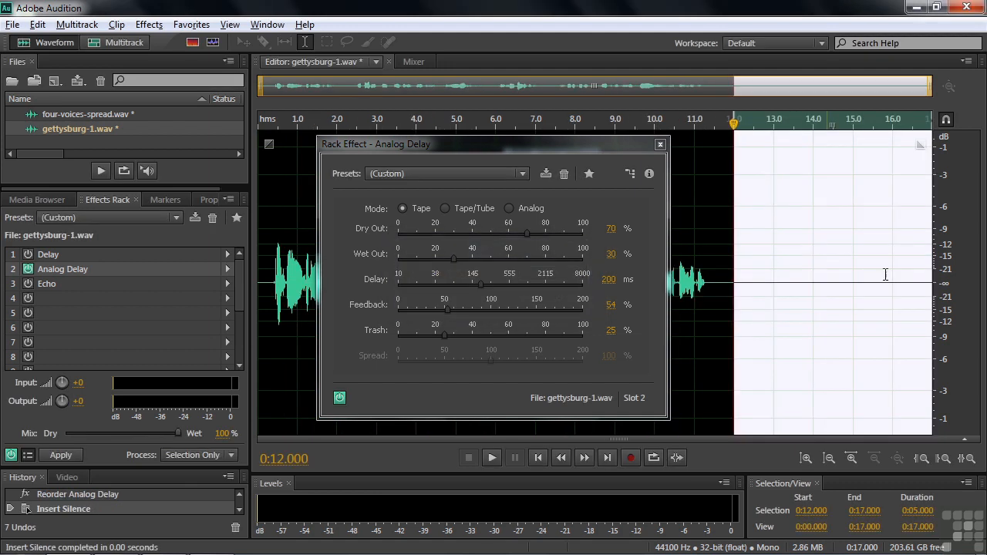
left_click(722, 279)
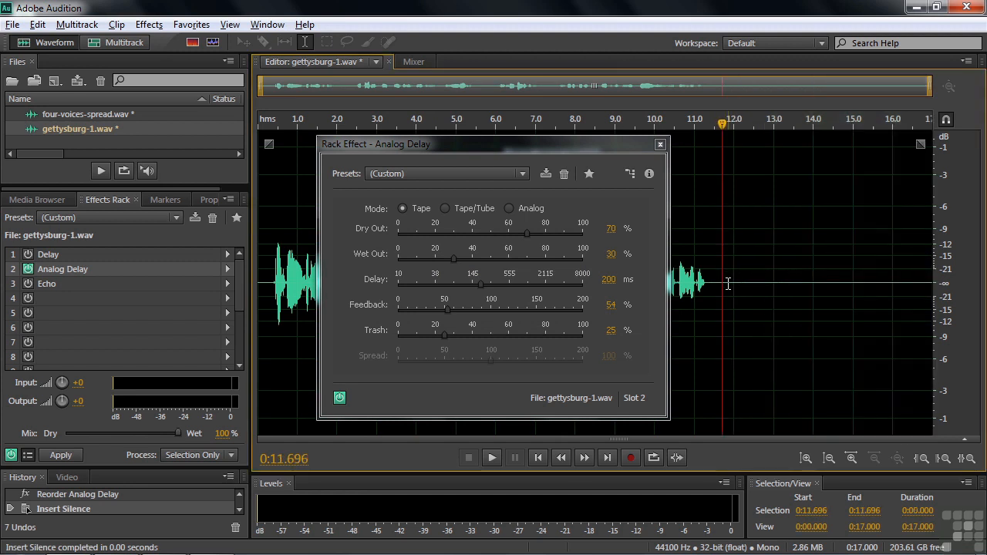
Move the Analog Delay window off the final phrase and set Feedback to about 64%, Dry Out to 52% and Wet Out to 49%
left_click_drag(577, 146, 462, 138)
left_click_drag(333, 298, 342, 302)
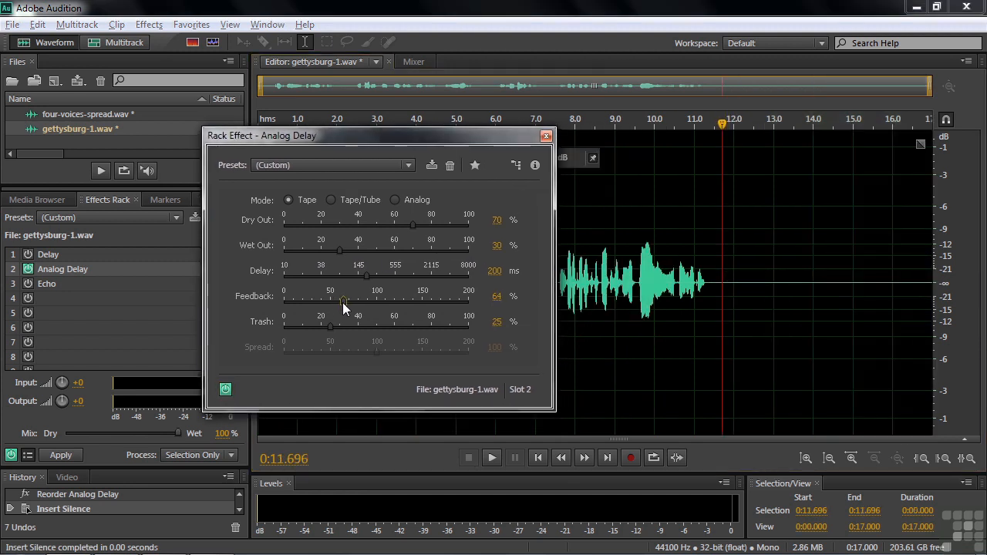
left_click_drag(412, 220, 384, 226)
left_click_drag(340, 247, 377, 261)
Audition the final phrase and its delay tail from about 9.5 s into the added silence
left_click(636, 304)
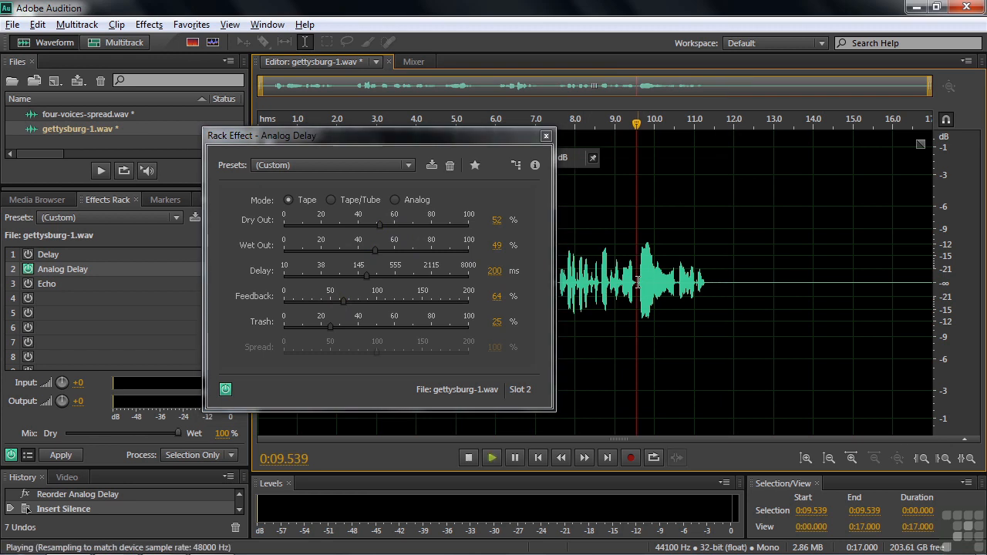
key("space")
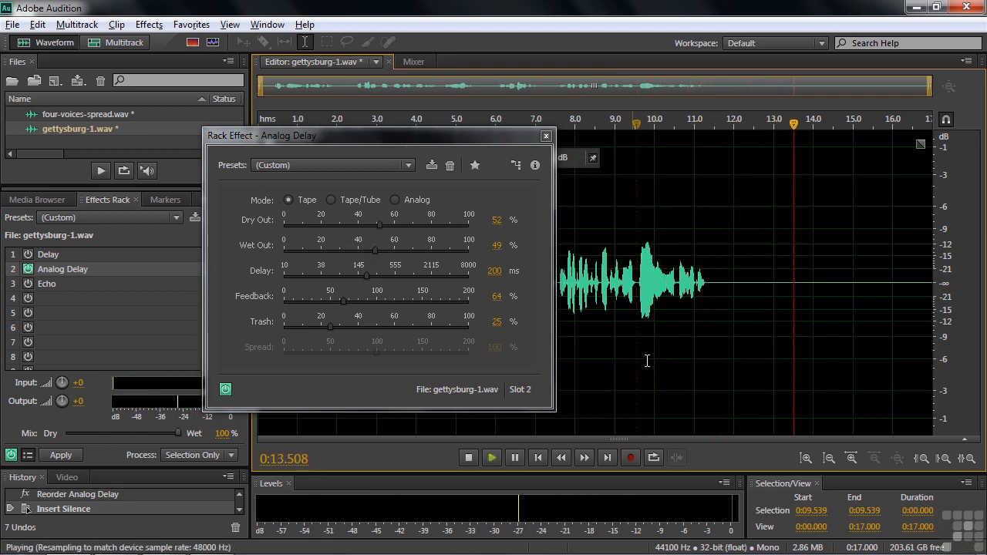
key("space")
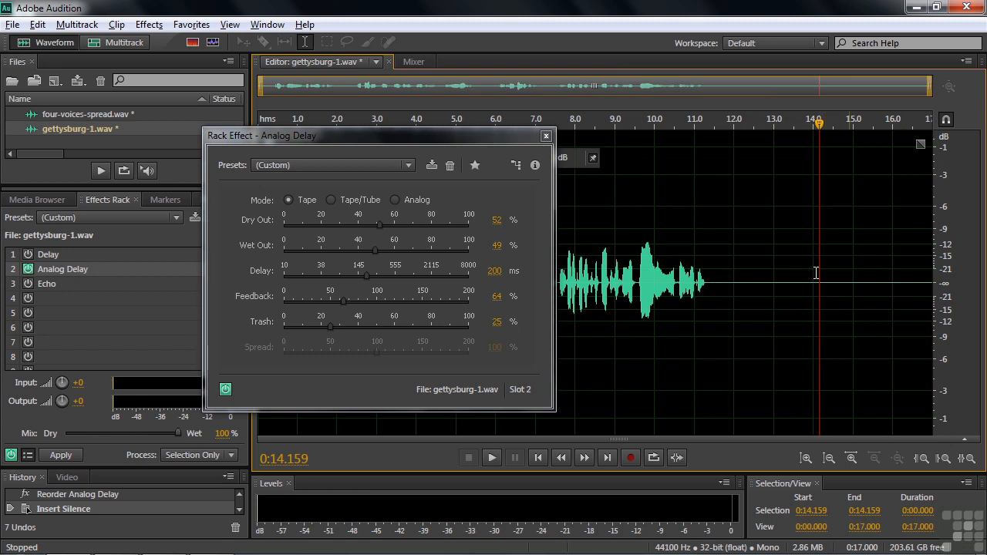
Move the effect window off the opening phrases, place the playhead at about 0.33 s and lower Feedback to about 25%
left_click(485, 139)
left_click_drag(485, 137, 764, 126)
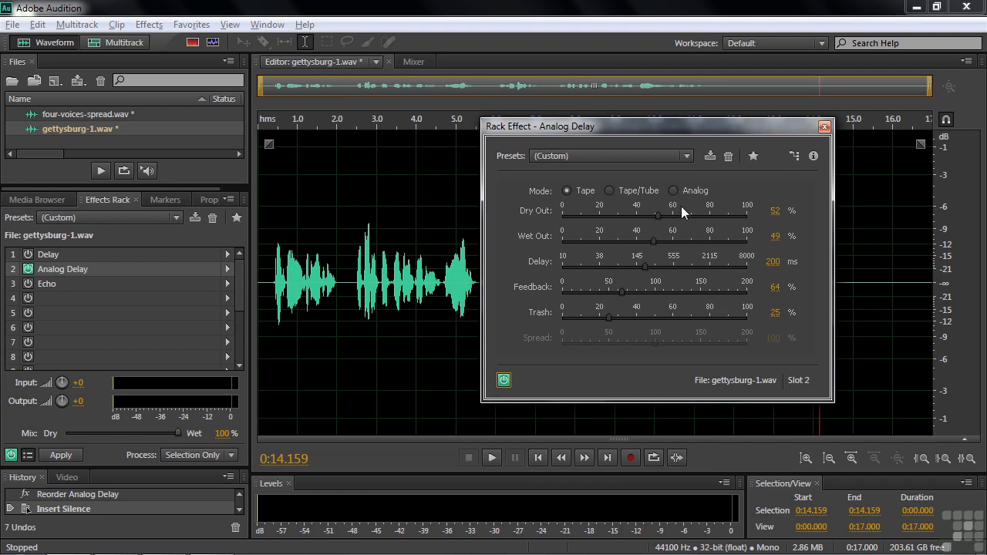
left_click(271, 283)
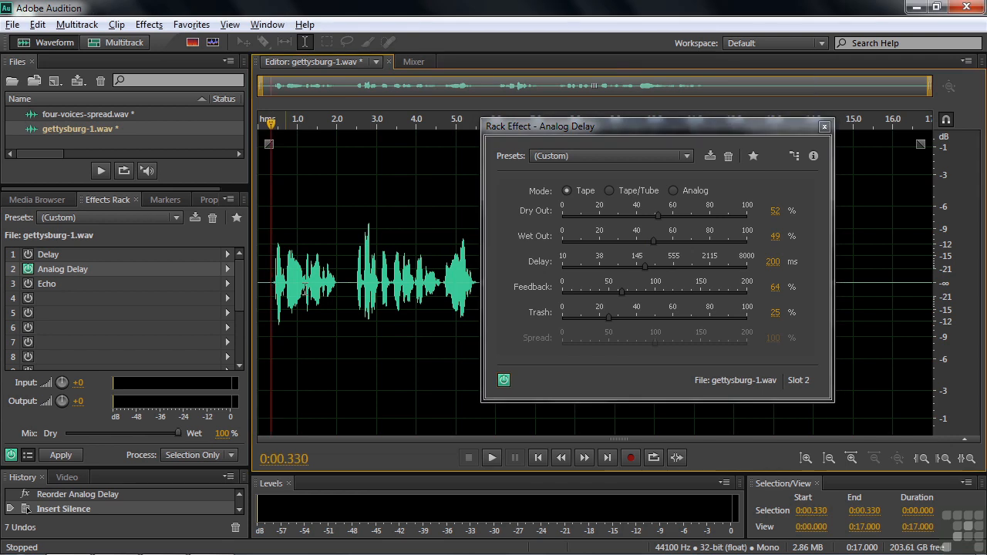
left_click_drag(620, 293, 603, 292)
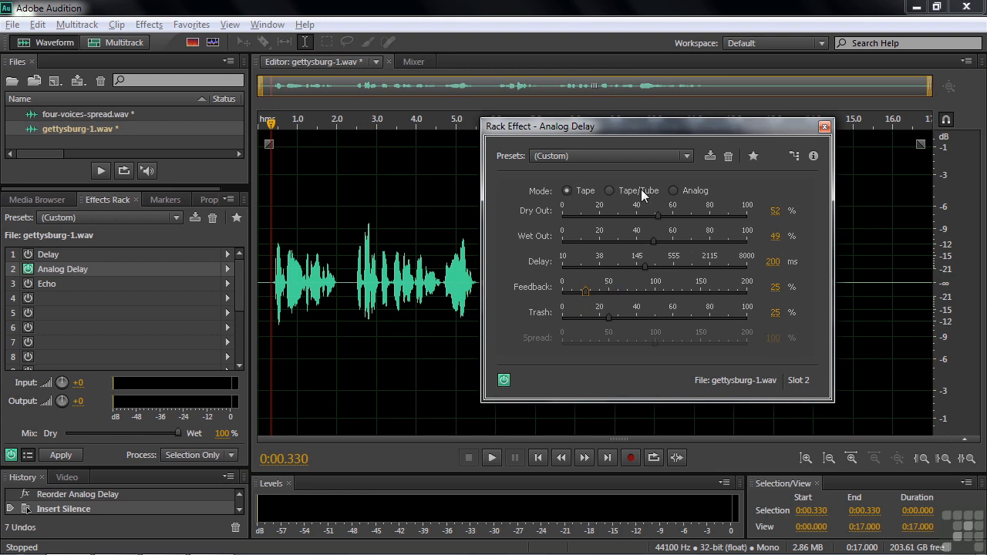
Play the narration in Tape mode while switching the delay mode to Tape/Tube and on to Analog
key("space")
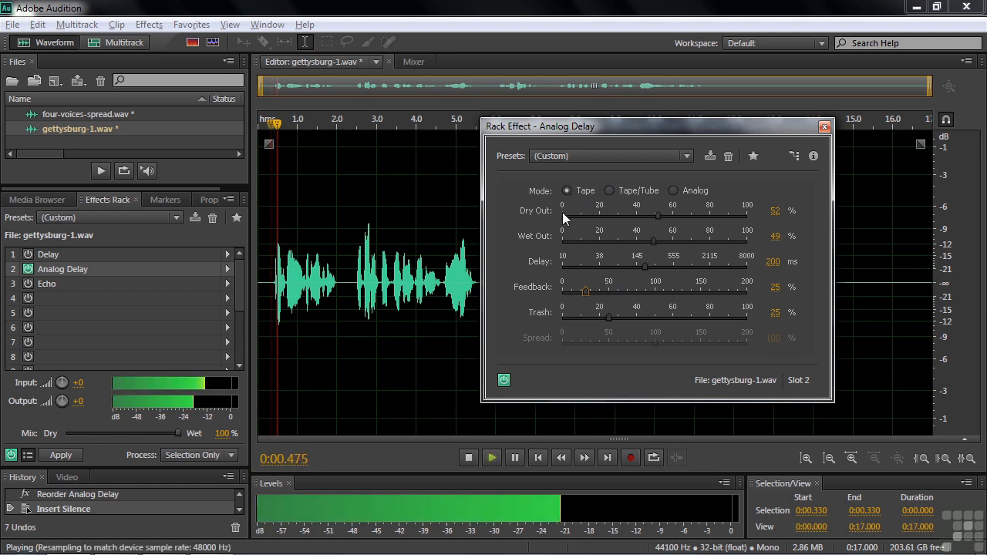
left_click(609, 191)
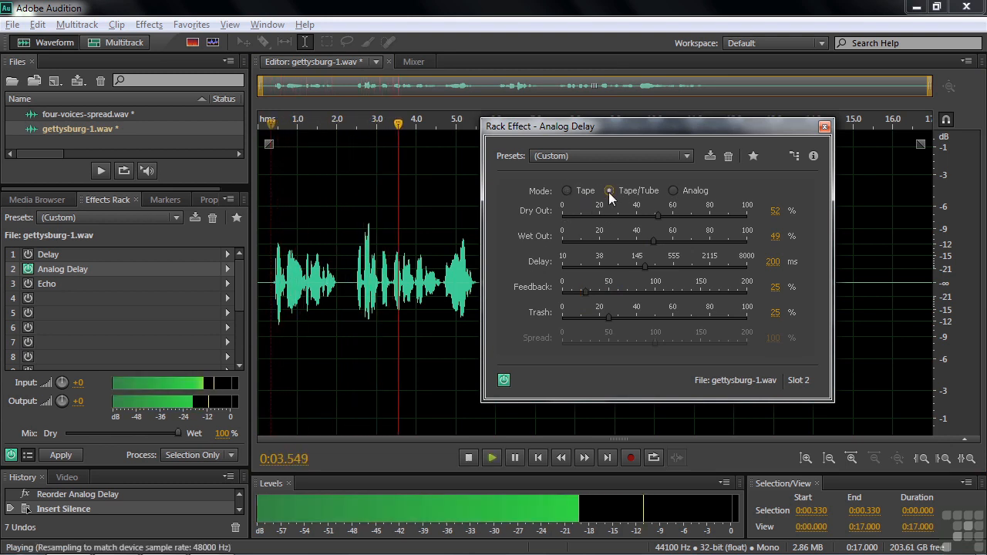
left_click(674, 192)
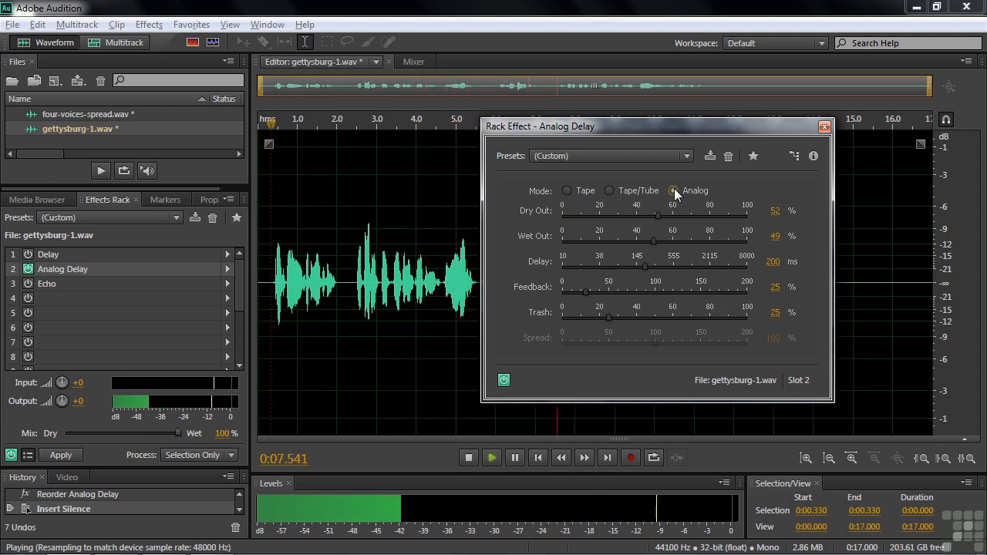
key("space")
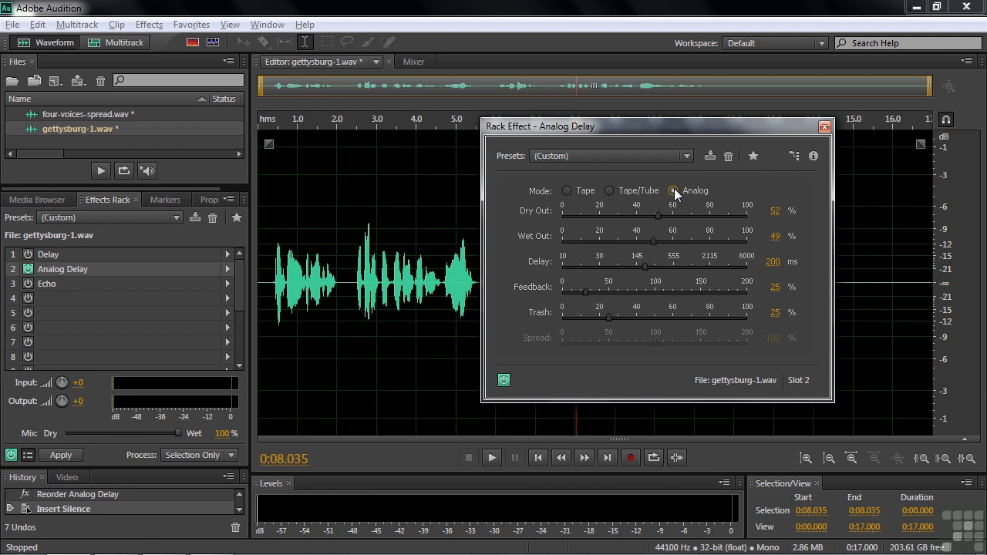
left_click(674, 191)
Apply the Canyon Echoes preset to Analog Delay, audition the narration from about 0.27 s and return the playhead there
left_click(687, 156)
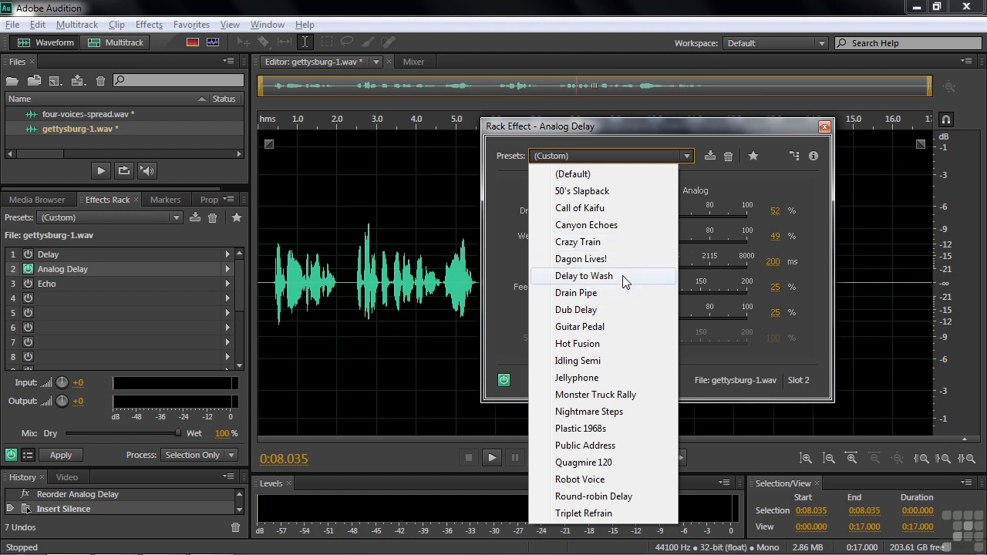
left_click(617, 225)
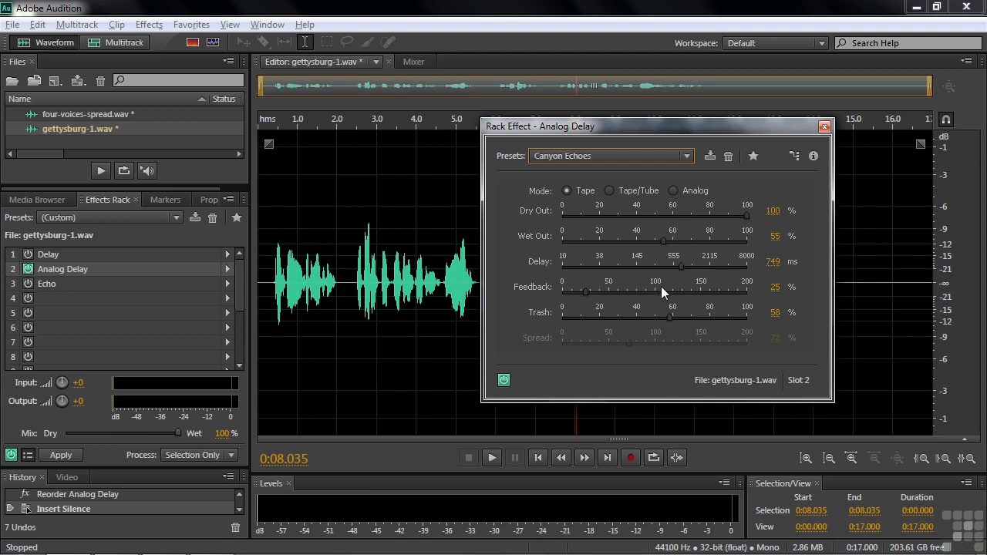
left_click(269, 281)
key("space")
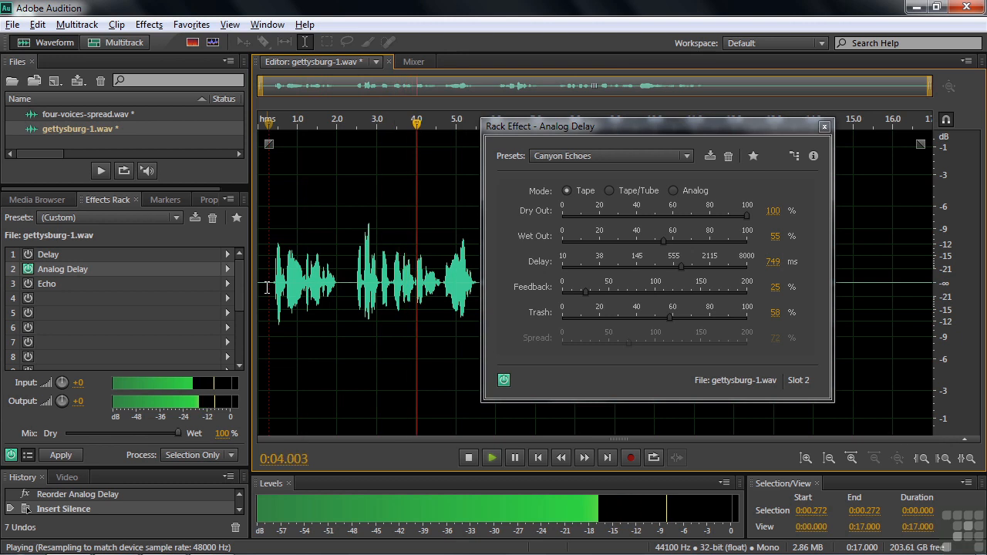
key("space")
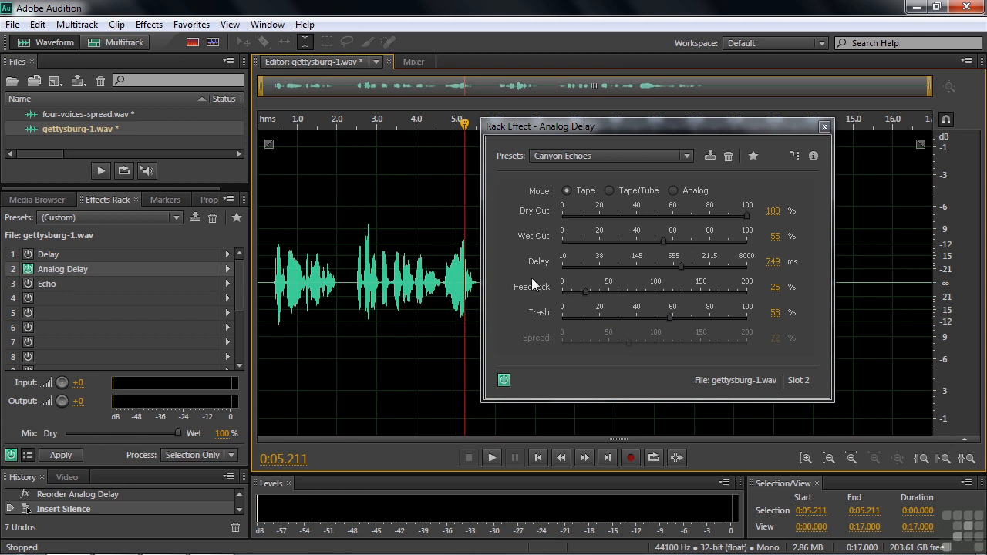
left_click(269, 282)
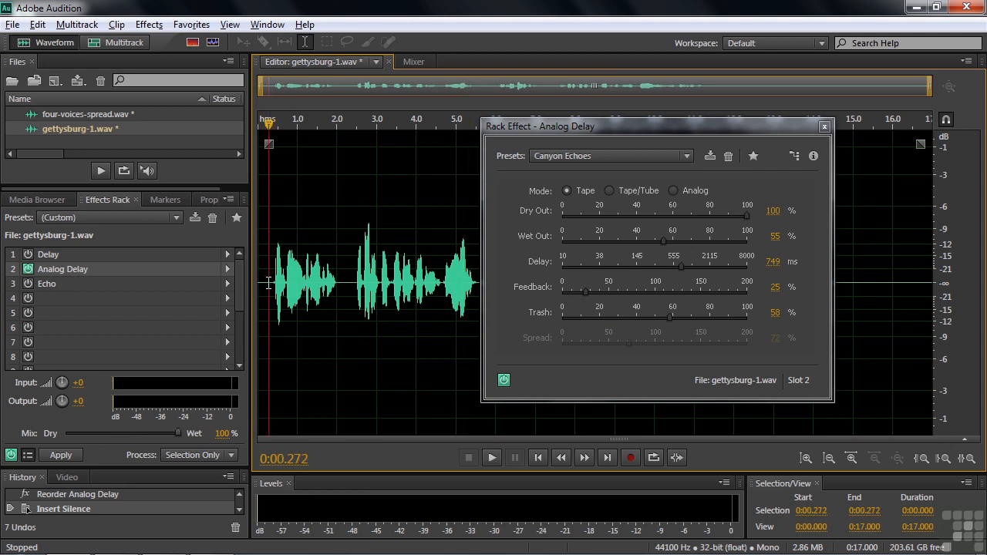
Reset Analog Delay to the Default preset, audition the narration while lowering Trash to 0%, raise Trash again and close the effect
left_click(683, 156)
left_click(601, 172)
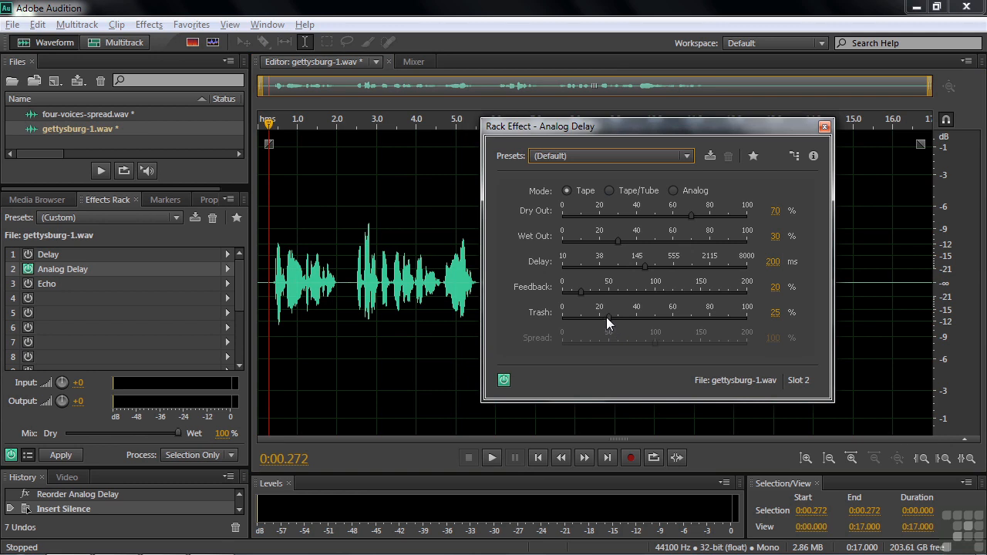
key("space")
left_click_drag(608, 316, 549, 321)
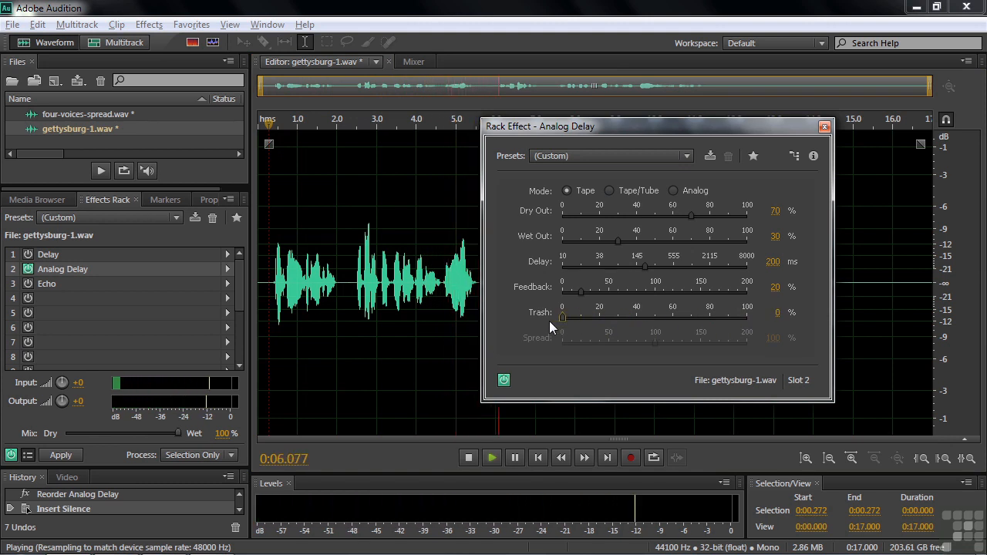
key("space")
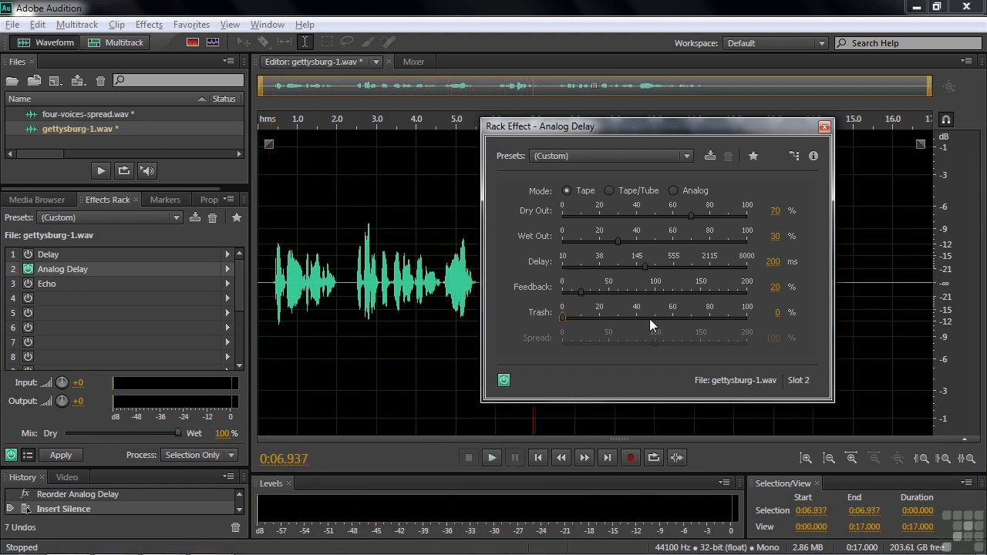
left_click_drag(559, 314, 654, 315)
left_click(824, 127)
Switch to four-voices-spread.wav, enable Analog Delay, turn off Delay and open the Analog Delay settings
double_click(59, 114)
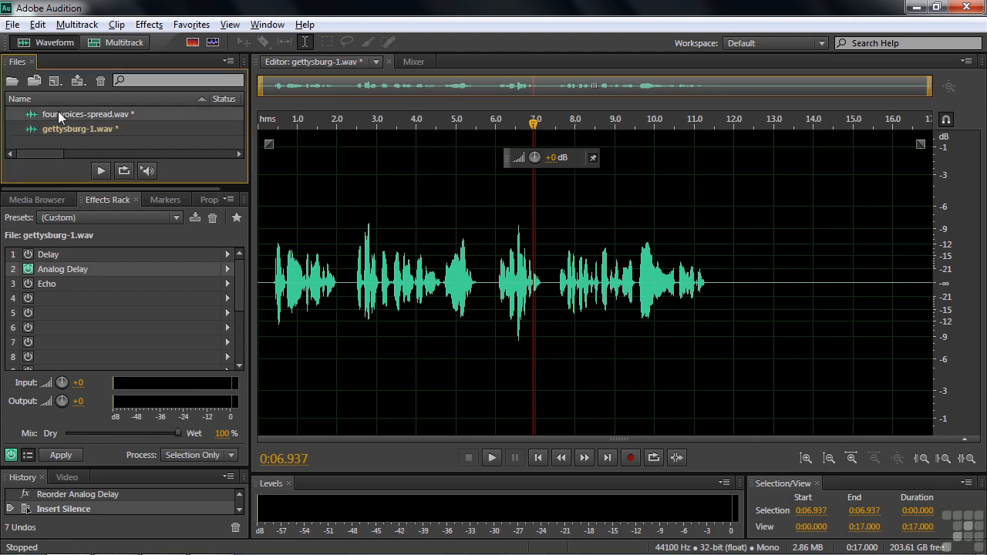
left_click(27, 268)
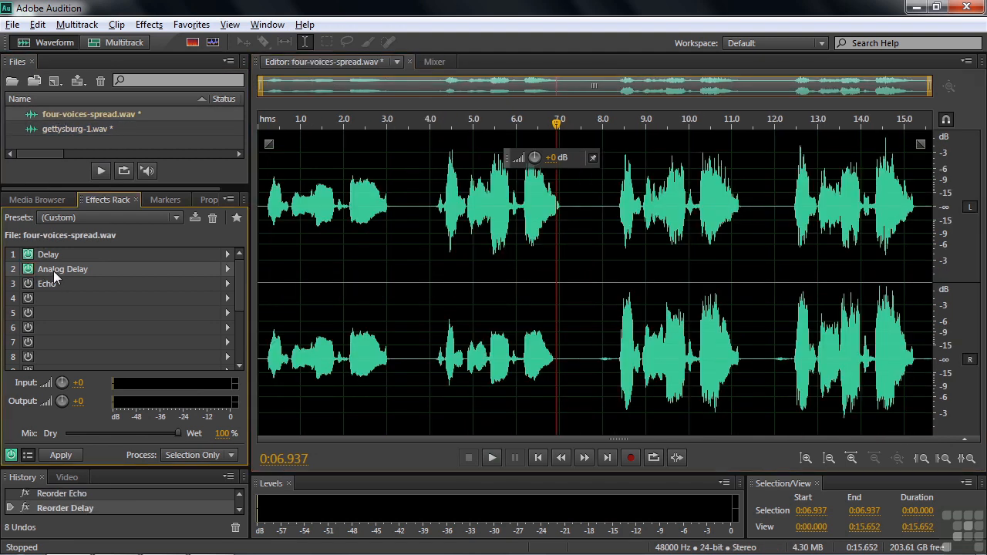
left_click(29, 255)
double_click(55, 268)
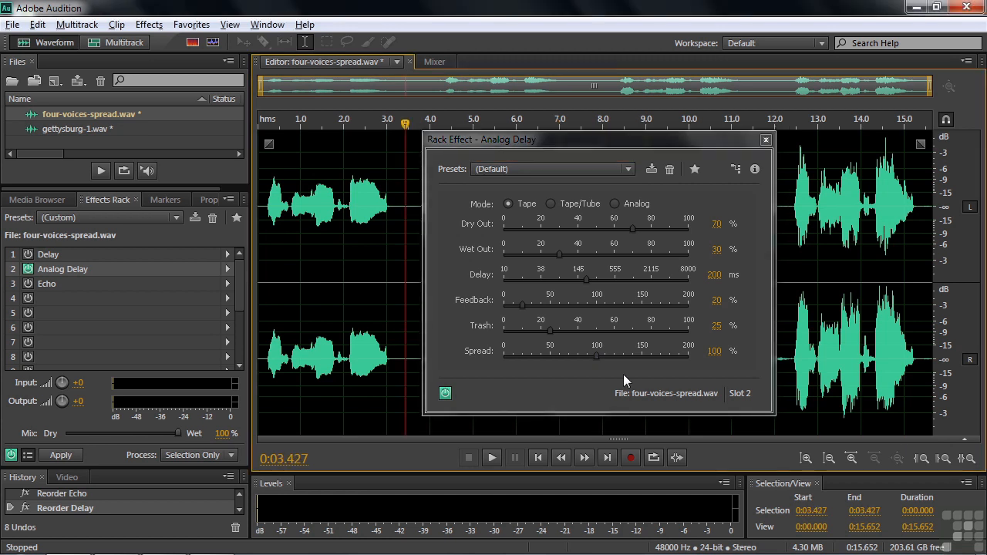
Play the voices from about 3.4 s while lowering Analog Delay's Spread to 0% and raising it to 200%
key("space")
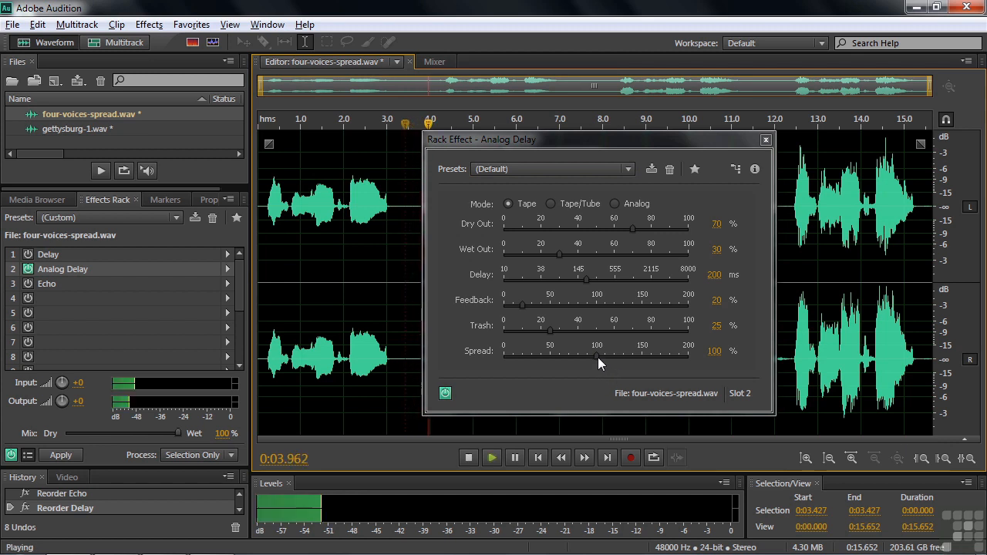
left_click_drag(596, 355, 484, 362)
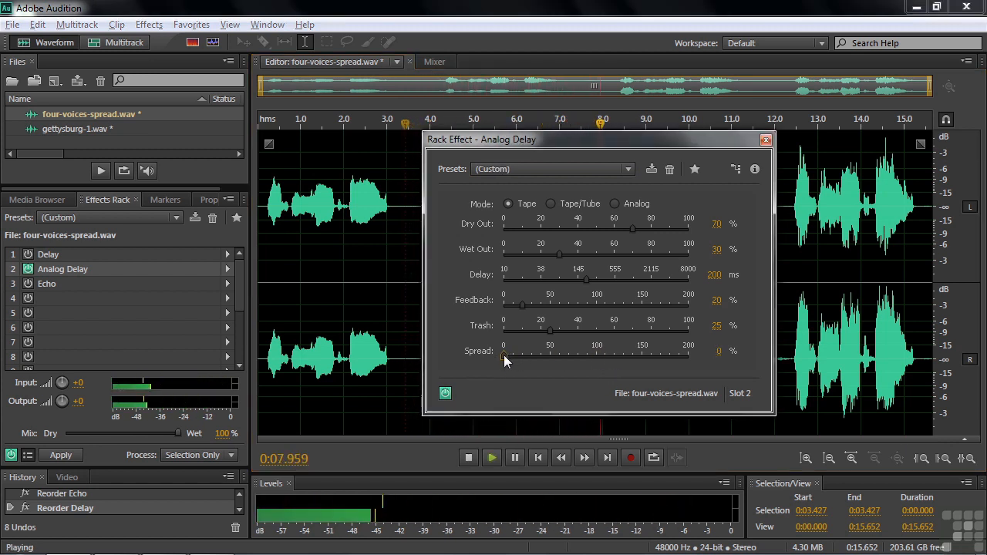
left_click_drag(505, 361, 690, 360)
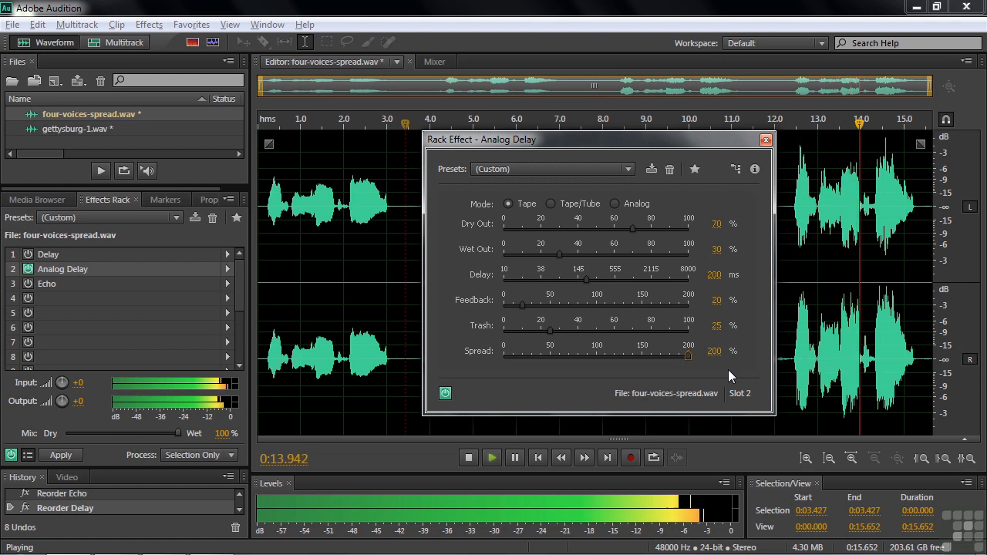
key("space")
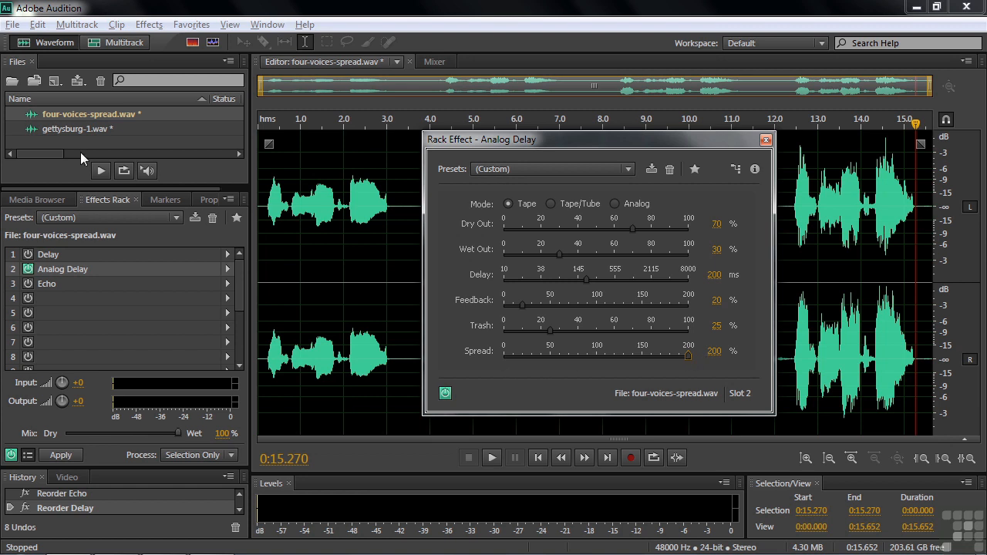
Return to gettysburg-1.wav, turn off Analog Delay, enable Echo and open the Echo settings
double_click(46, 133)
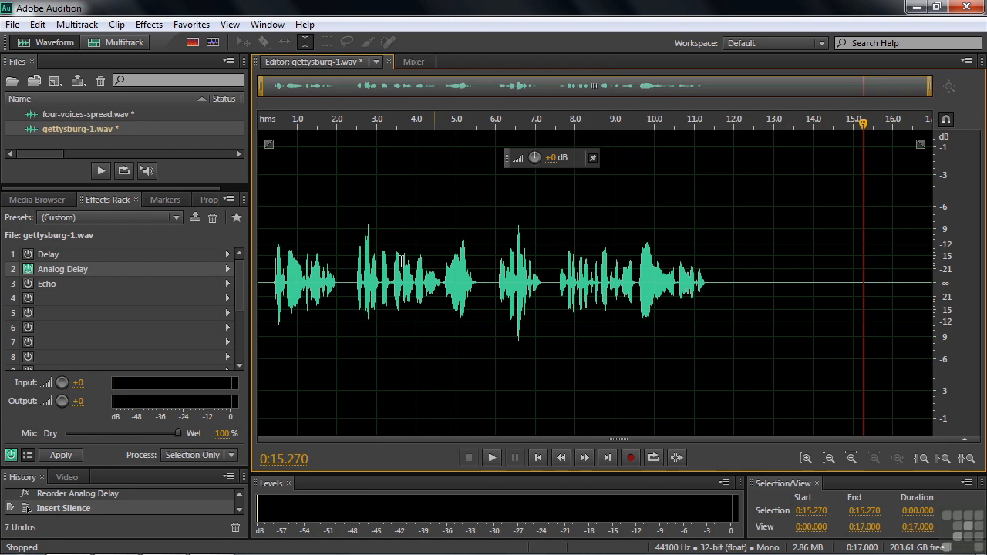
left_click(41, 283)
left_click(27, 283)
double_click(43, 283)
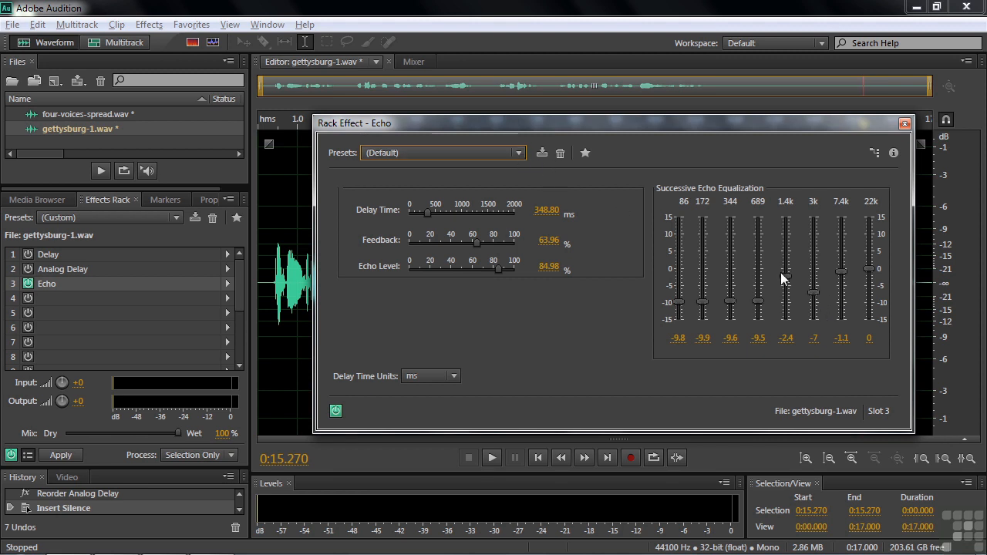
Raise Echo's 3k equalization band to about -0.23 and audition the narration from about 0.39 s
left_click_drag(815, 289, 822, 274)
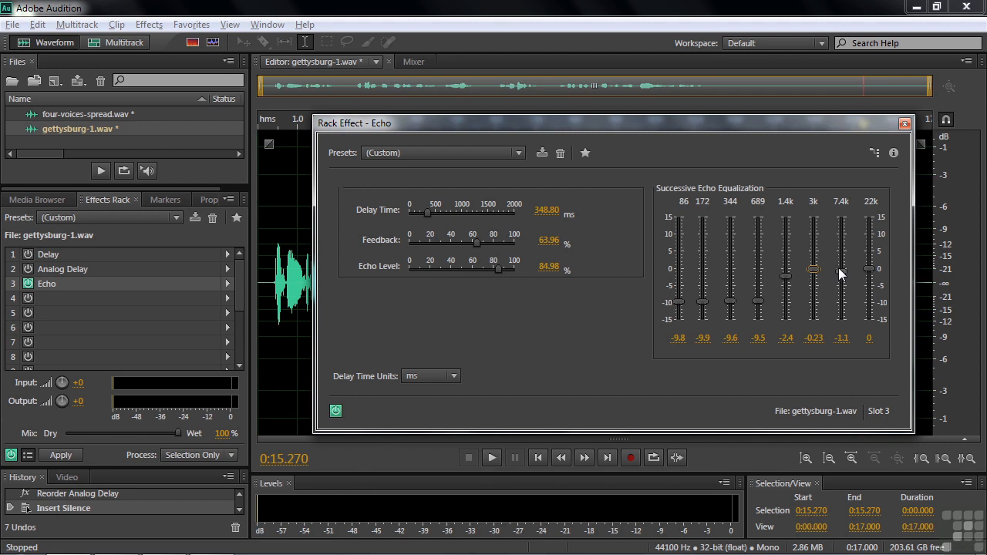
left_click(273, 275)
key("space")
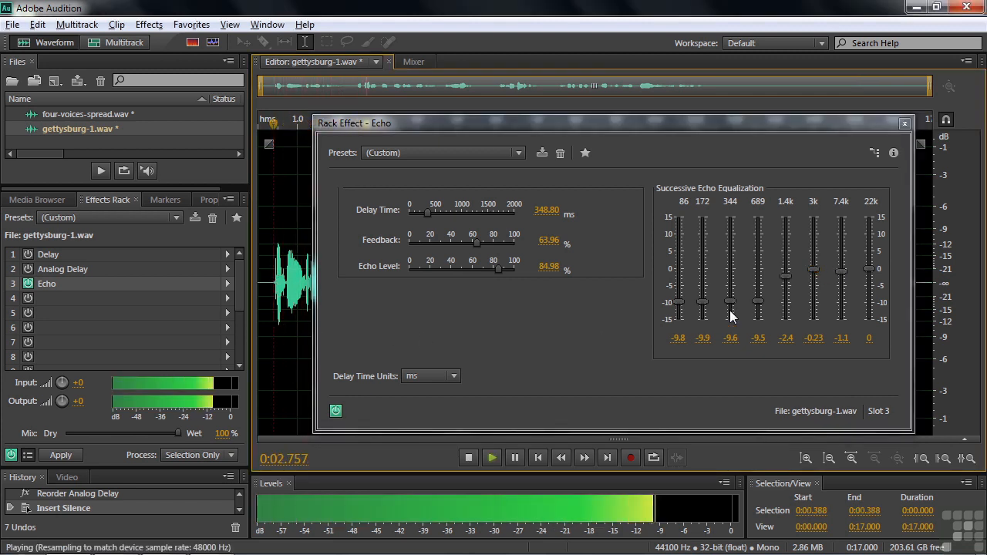
key("space")
Lower Echo's 3k band to about -6.1 and raise 689 to 10.35, 344 to 7.54, 172 to 7.92 and 86 to 10.5
left_click_drag(813, 270, 743, 231)
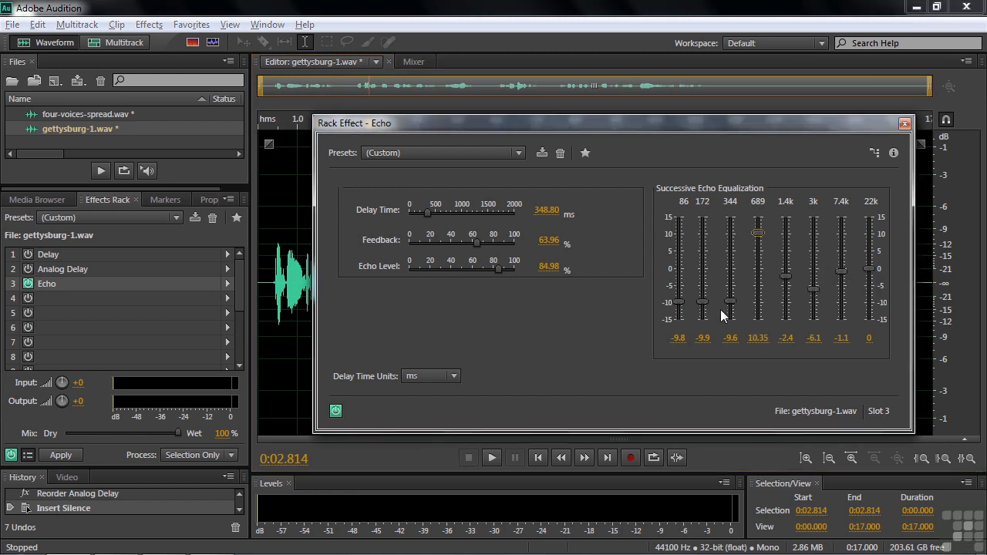
left_click_drag(730, 301, 719, 242)
left_click_drag(701, 301, 701, 242)
left_click_drag(679, 290, 677, 239)
Audition the narration with the boosted low echo bands from about 0.29 s
left_click(269, 280)
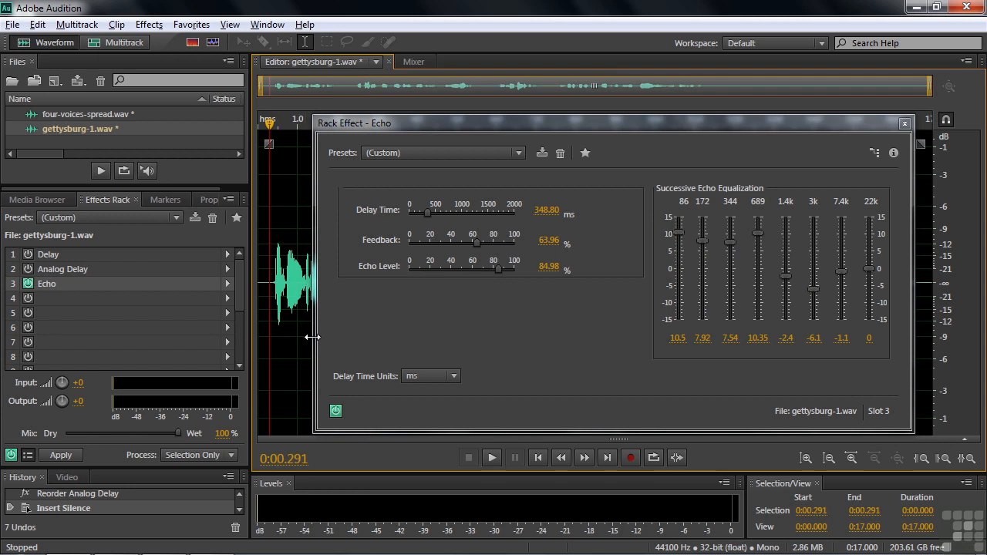
key("space")
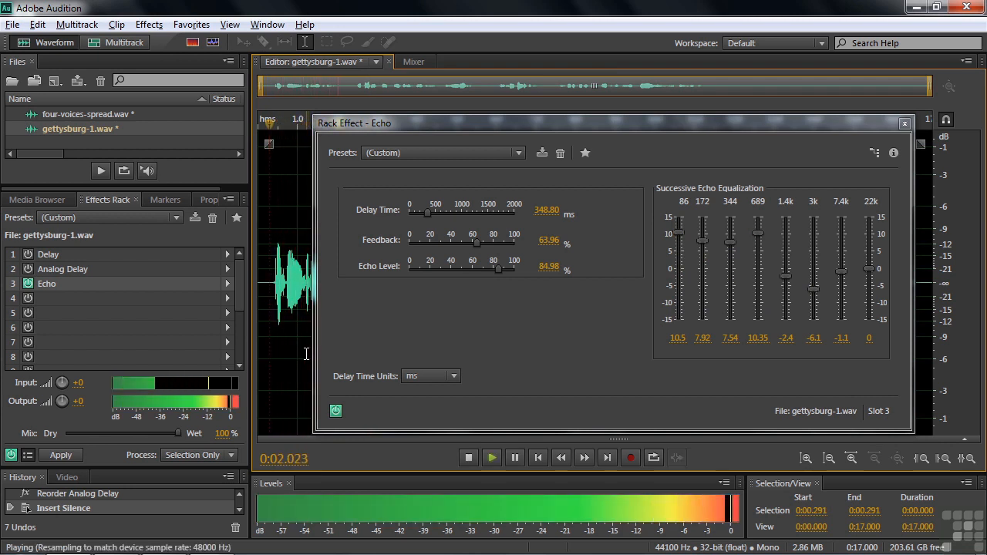
key("space")
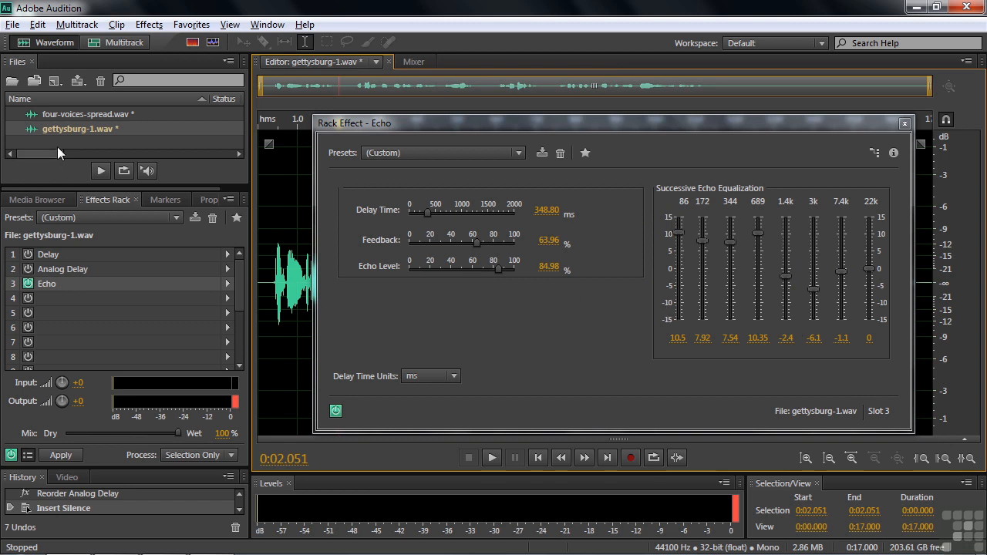
Switch to four-voices-spread.wav, turn off Analog Delay, enable Echo and open its settings clear of the Effects Rack
double_click(50, 114)
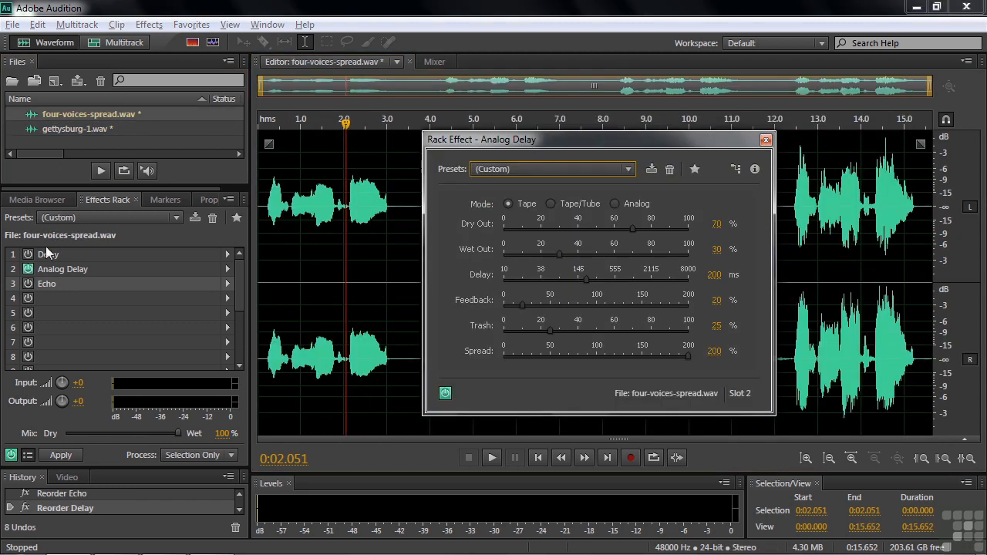
left_click(29, 270)
left_click(28, 284)
double_click(54, 284)
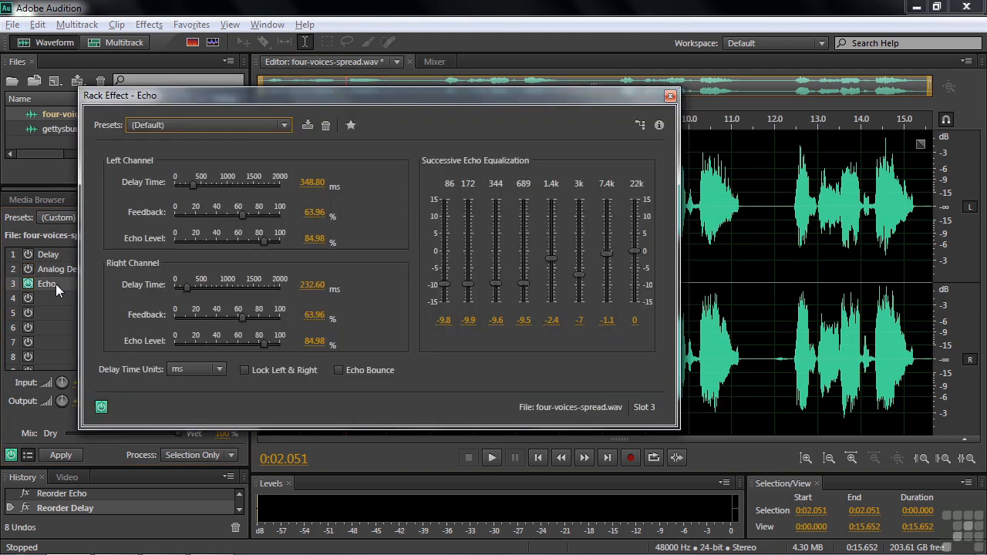
left_click_drag(397, 91, 520, 88)
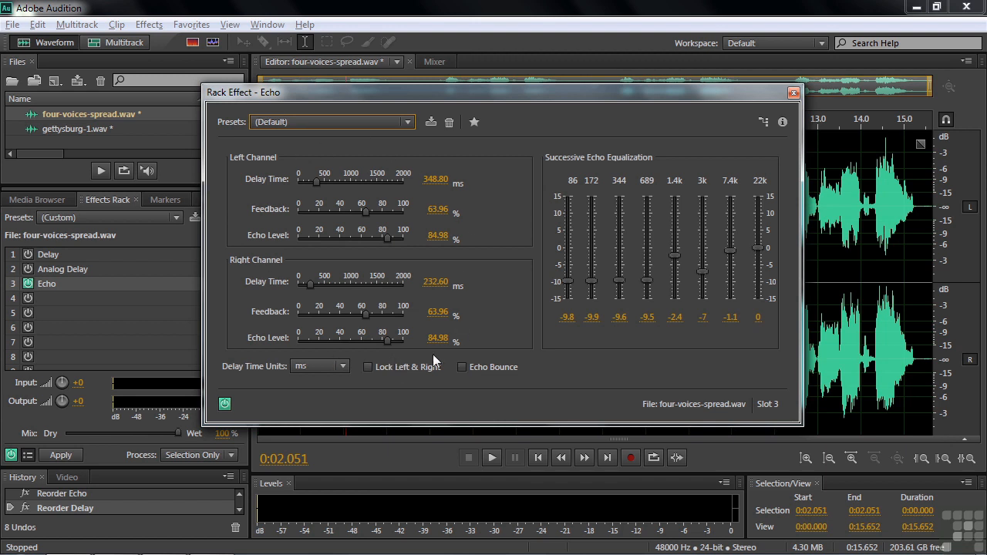
Enable Echo Bounce and set Echo Level to 100% for the right channel and 0% for the left
left_click(463, 367)
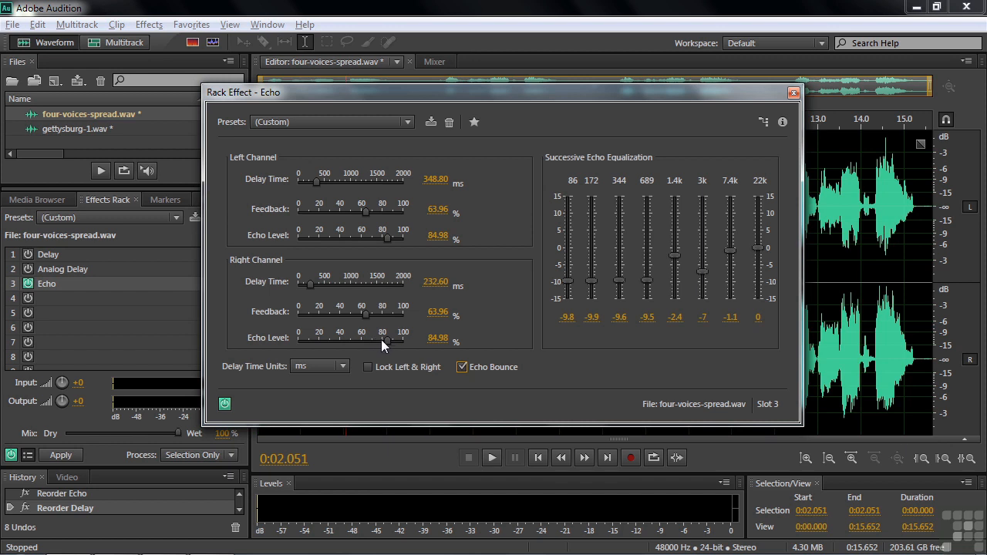
left_click_drag(386, 339, 407, 346)
left_click_drag(388, 236, 277, 236)
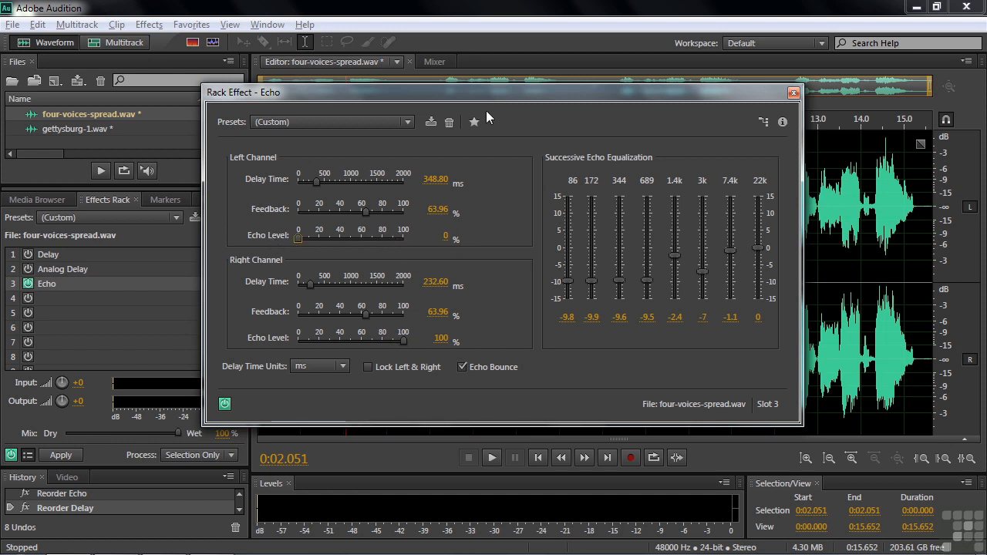
Move the Echo window off the opening phrase and audition the bouncing echo from about 0.13 s
left_click_drag(485, 92, 636, 103)
left_click(263, 262)
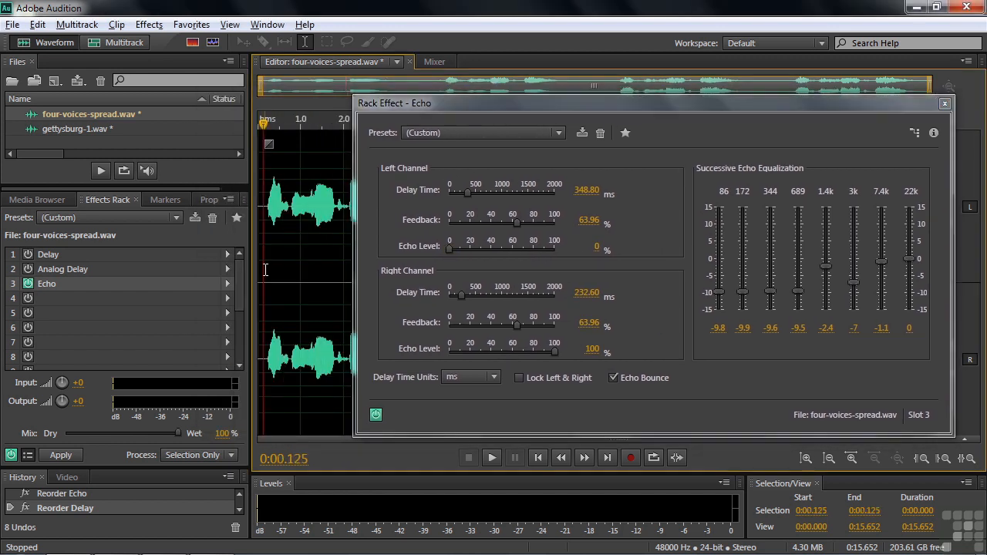
key("space")
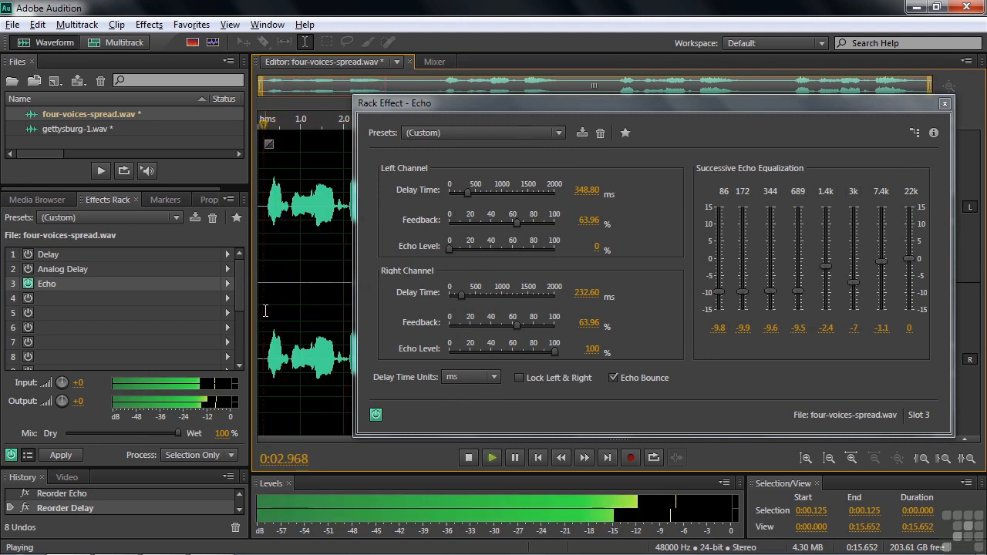
key("space")
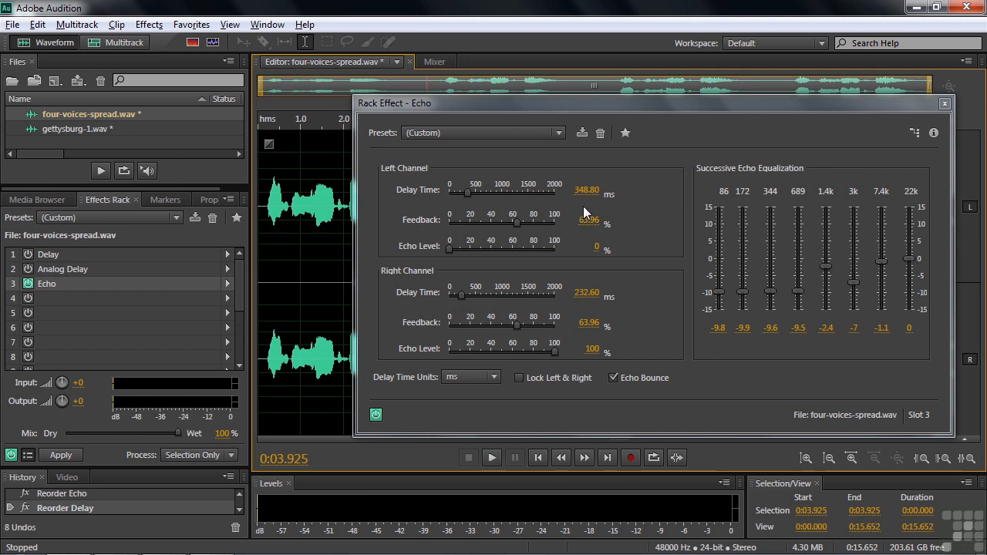
Lower Echo Feedback to about 26% left and 24% right, and audition the voices from 0.25 s
left_click_drag(516, 221, 477, 225)
left_click_drag(514, 325, 474, 329)
left_click(268, 270)
key("space")
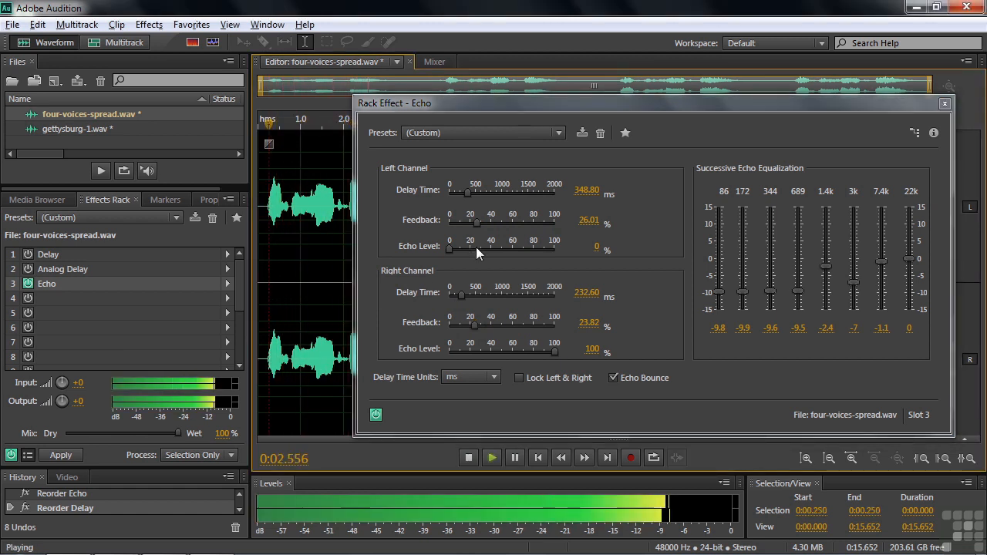
key("space")
Set Echo Delay Time to about 203 ms left and 218 ms right, and audition the voices from the start
left_click_drag(467, 190, 460, 191)
left_click_drag(456, 295, 459, 294)
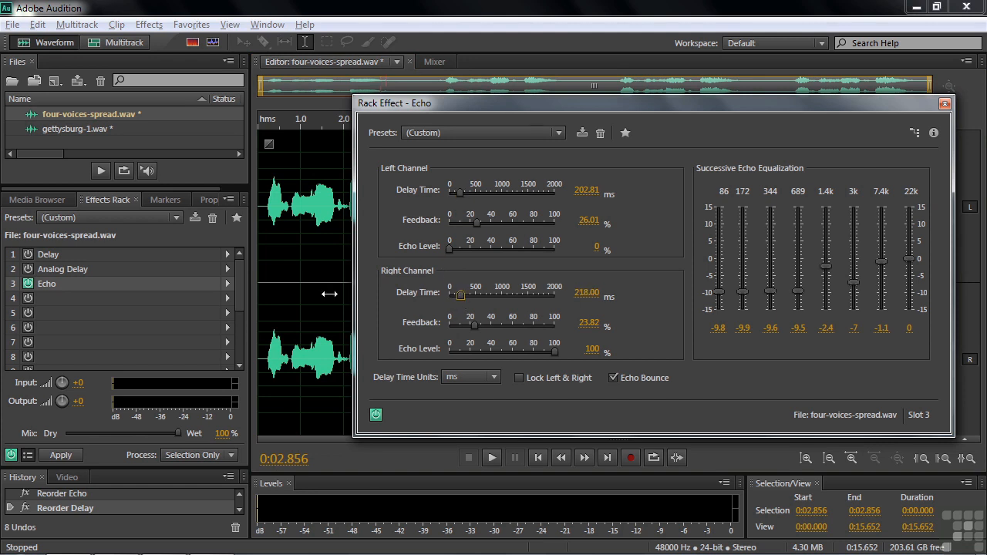
key("space")
left_click(260, 282)
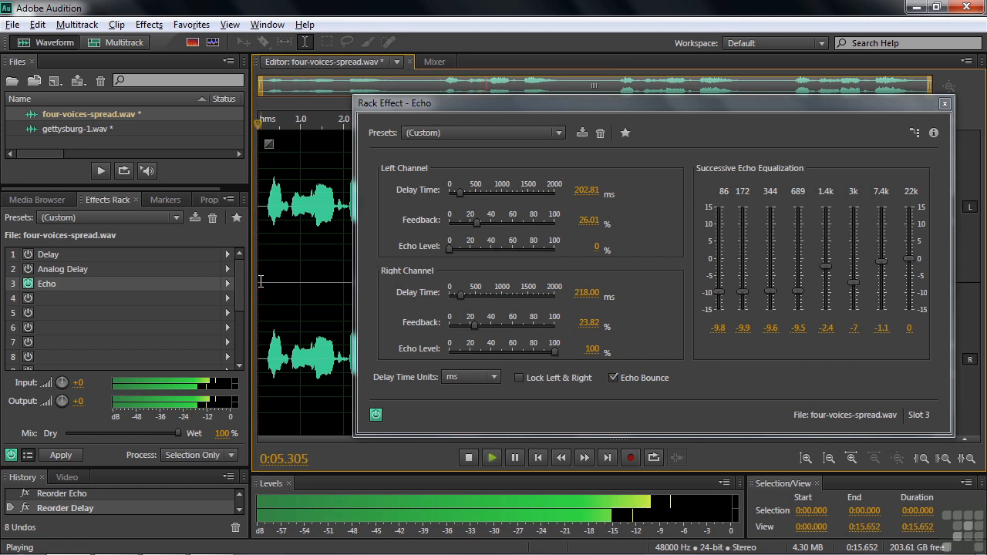
key("space")
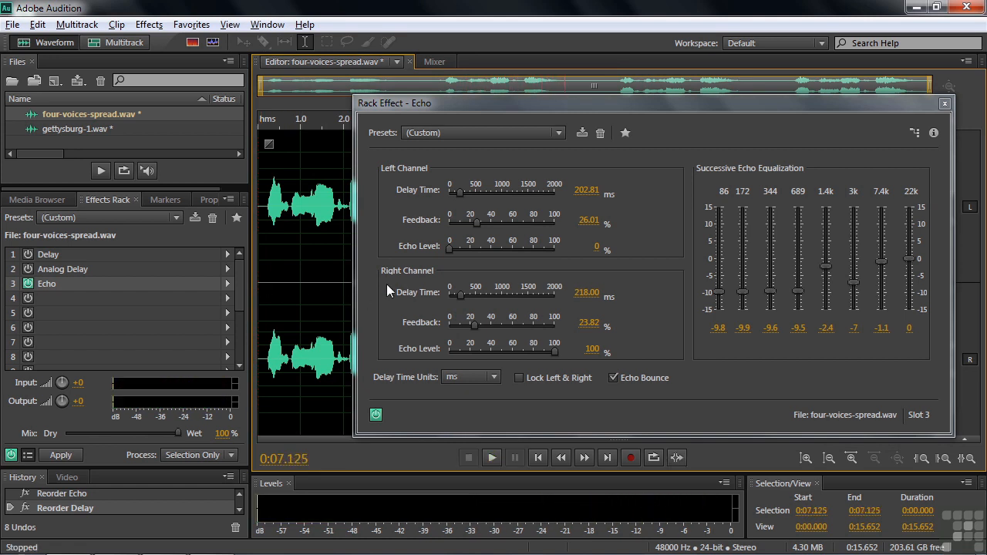